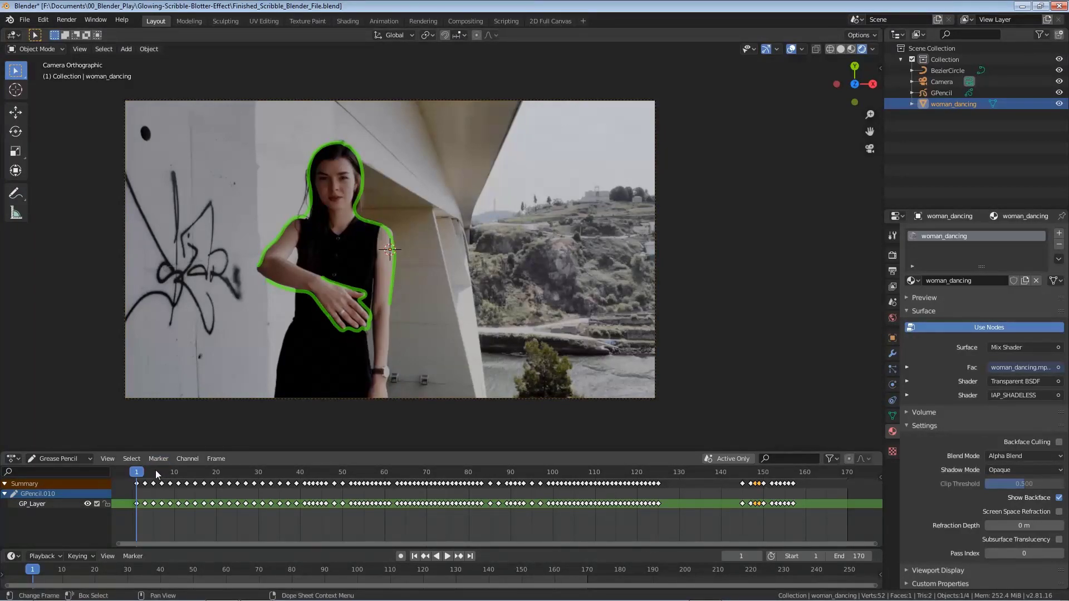
- Move the playhead to frame 8 and save the file
left_click_drag(157, 473, 166, 475)
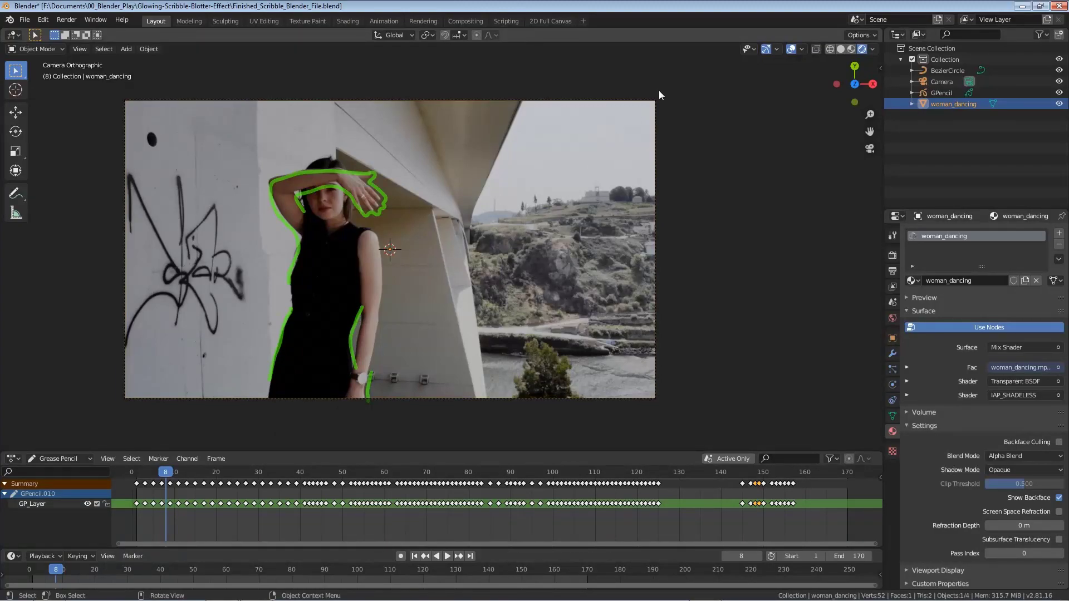
key("ctrl+s")
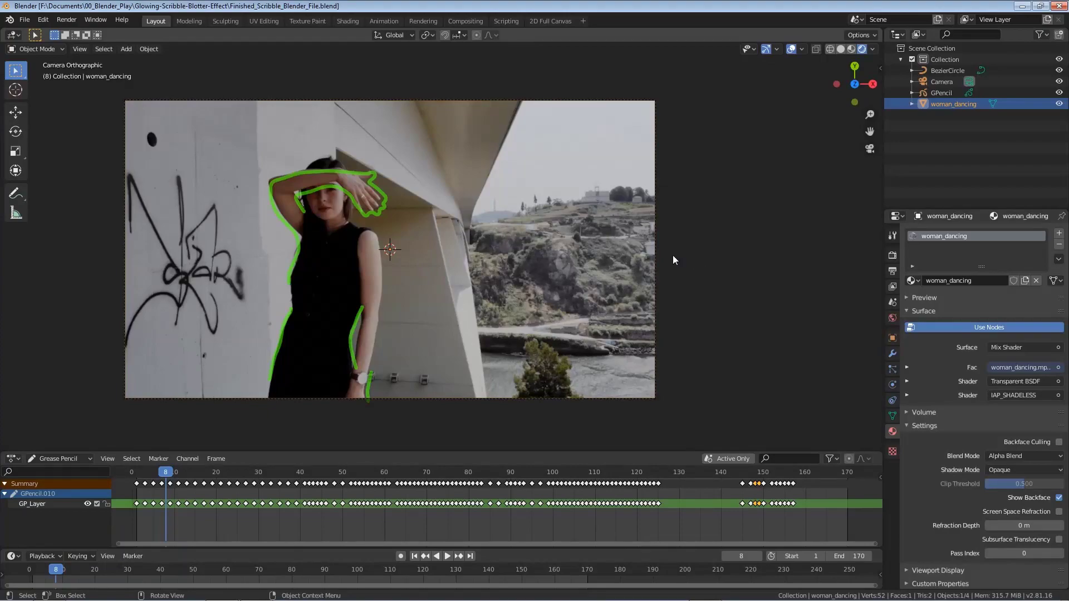
- Enable node-based compositing for the scene in the Compositing workspace and save the file
left_click(464, 20)
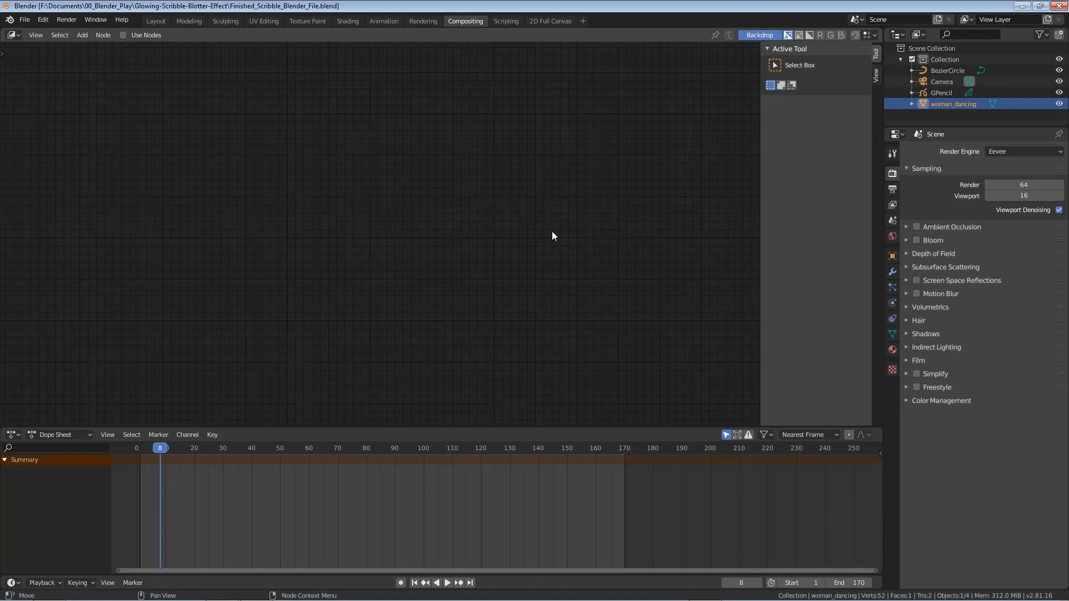
left_click(141, 35)
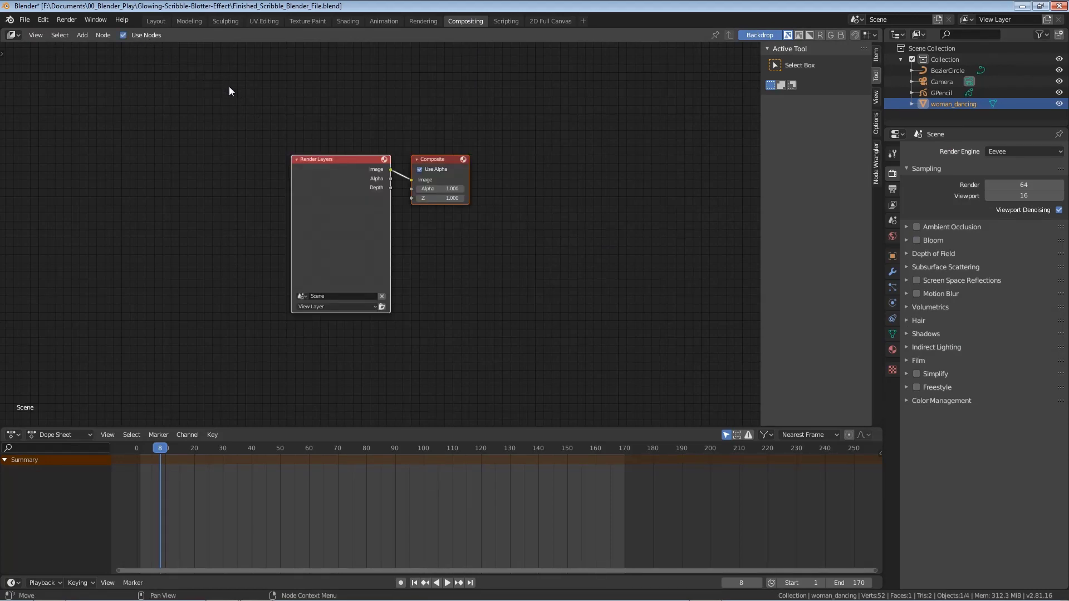
key("ctrl+s")
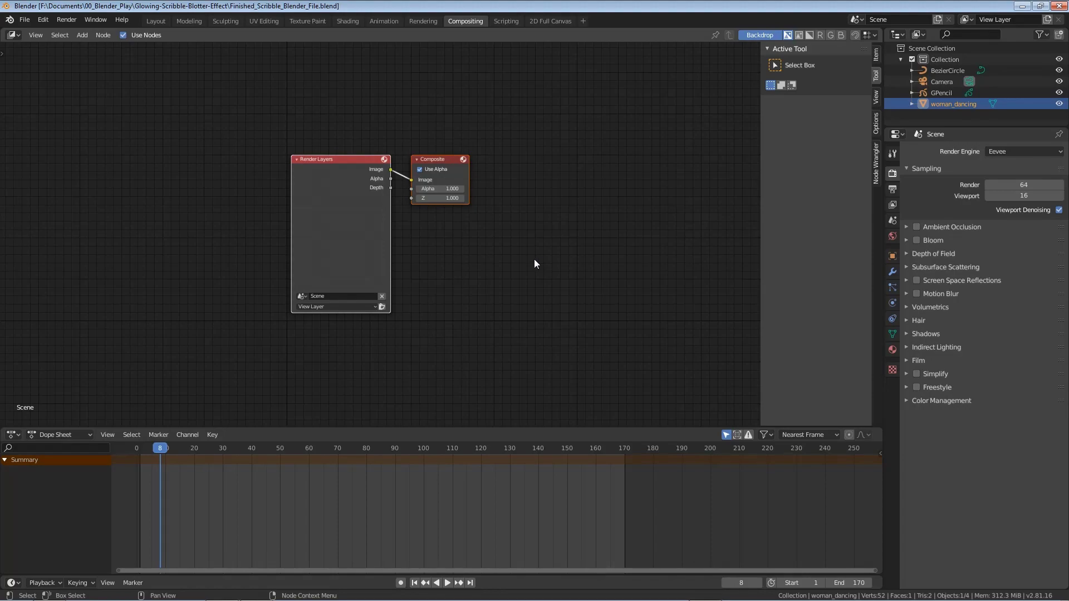
- Return to the Layout workspace and move the GPencil object into a new collection named Drawing
left_click(154, 22)
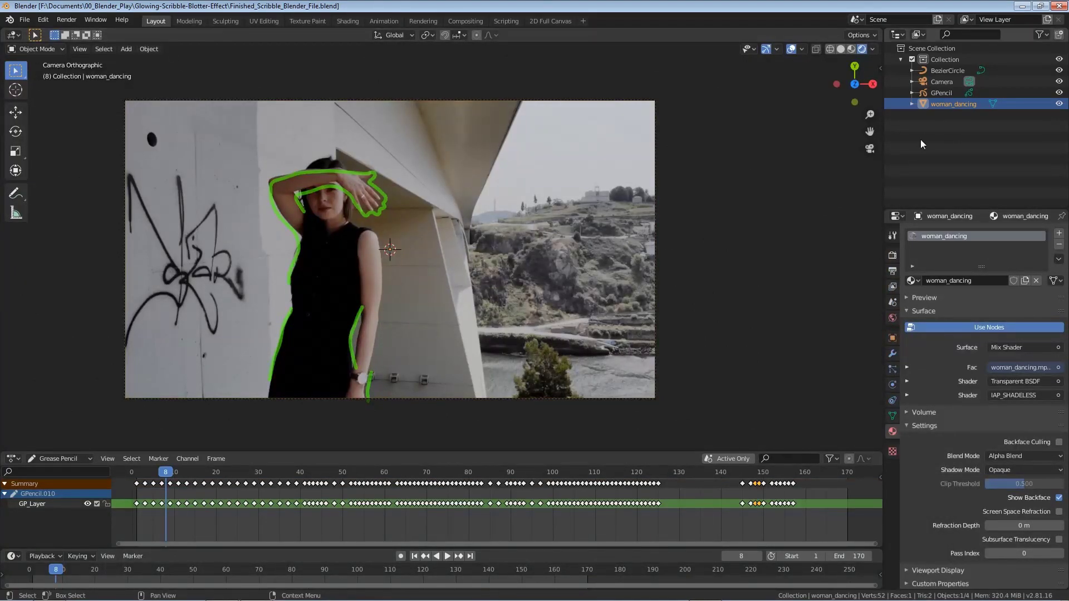
left_click(939, 92)
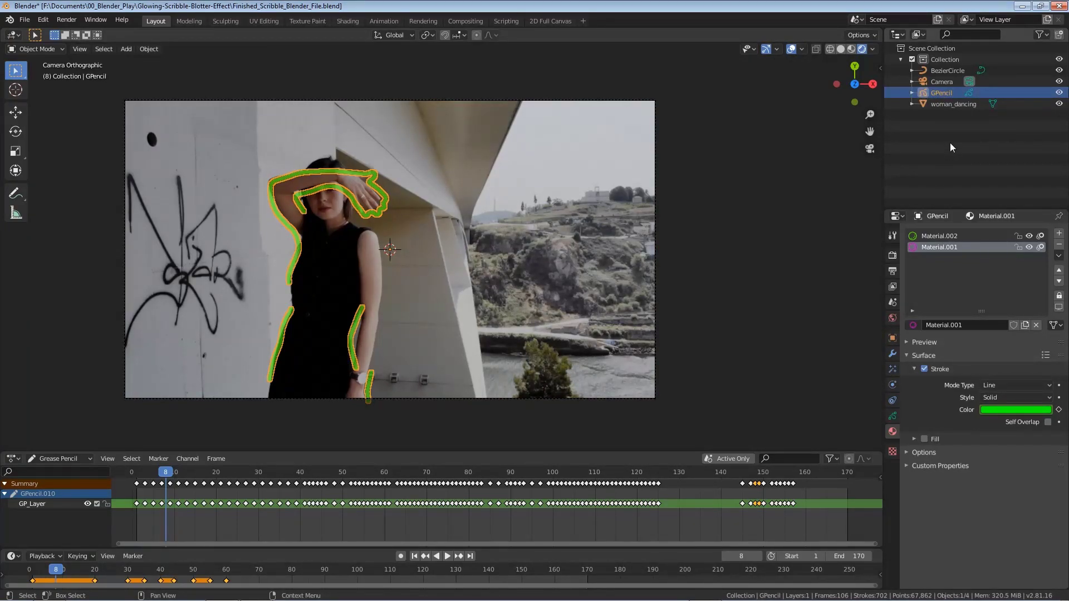
key("m")
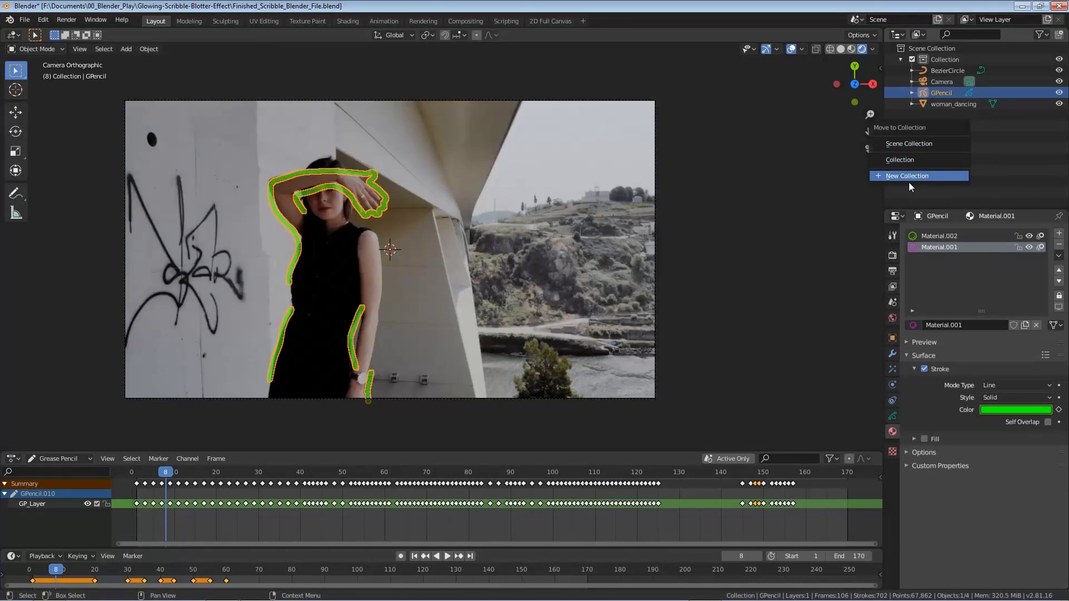
left_click(902, 175)
left_click(945, 162)
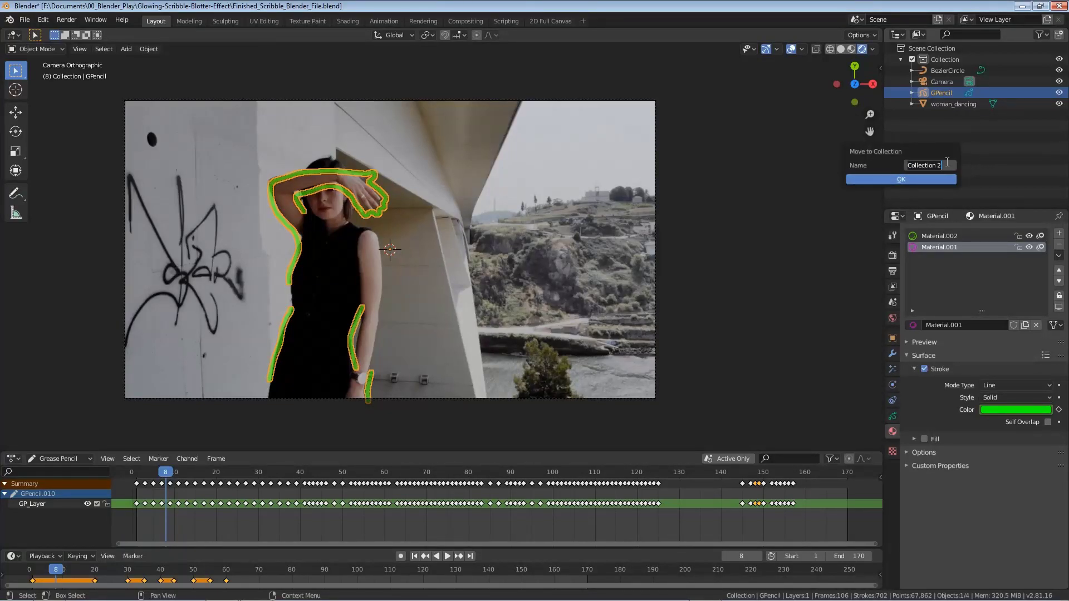
type("Drawing")
key("Return")
key("Return")
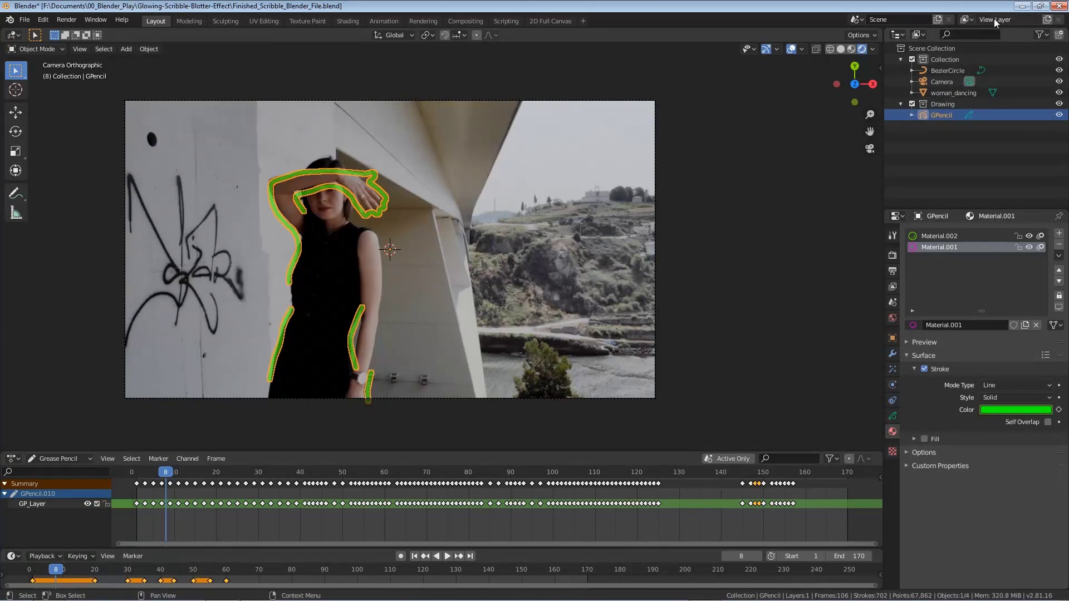
- Add a second view layer to the scene and name it Drawing
left_click(1048, 20)
left_click(1024, 35)
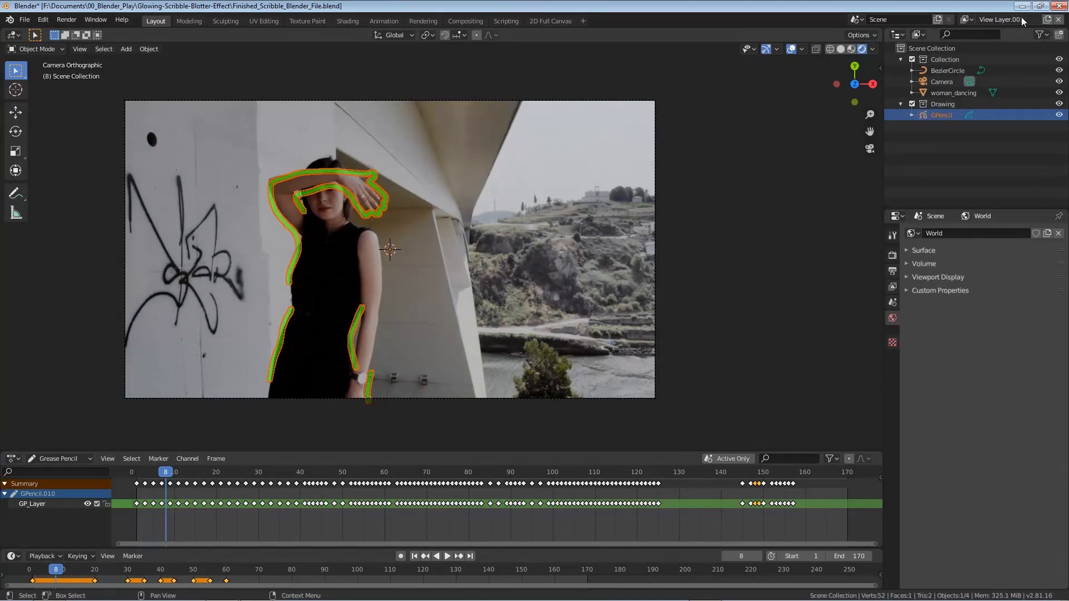
double_click(1026, 19)
type("Drawing")
key("Return")
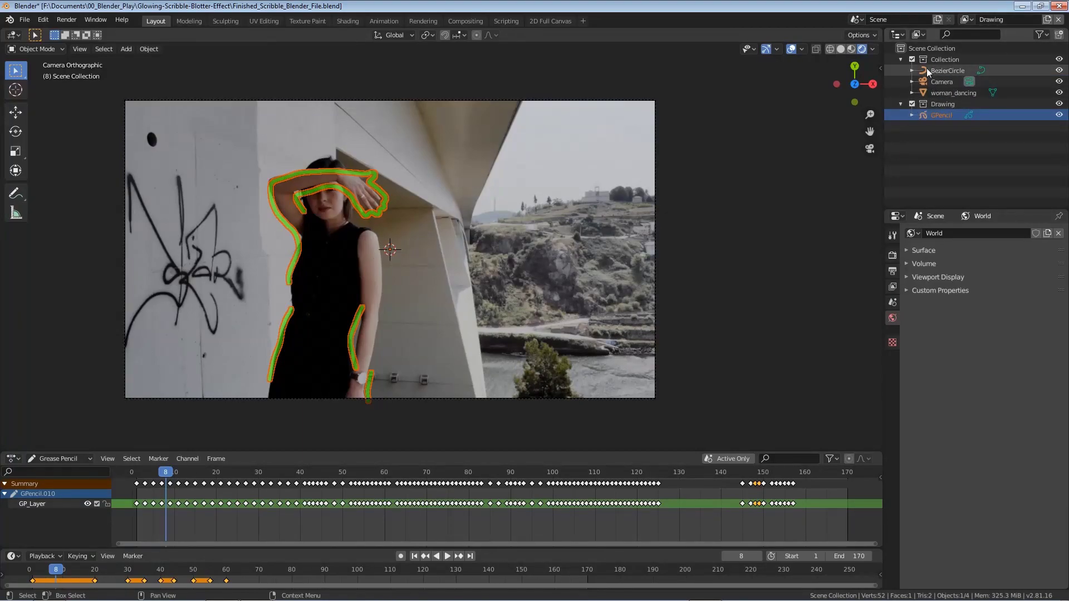
- Exclude Collection from the Drawing view layer, and exclude the Drawing collection from the original View Layer
left_click(912, 59)
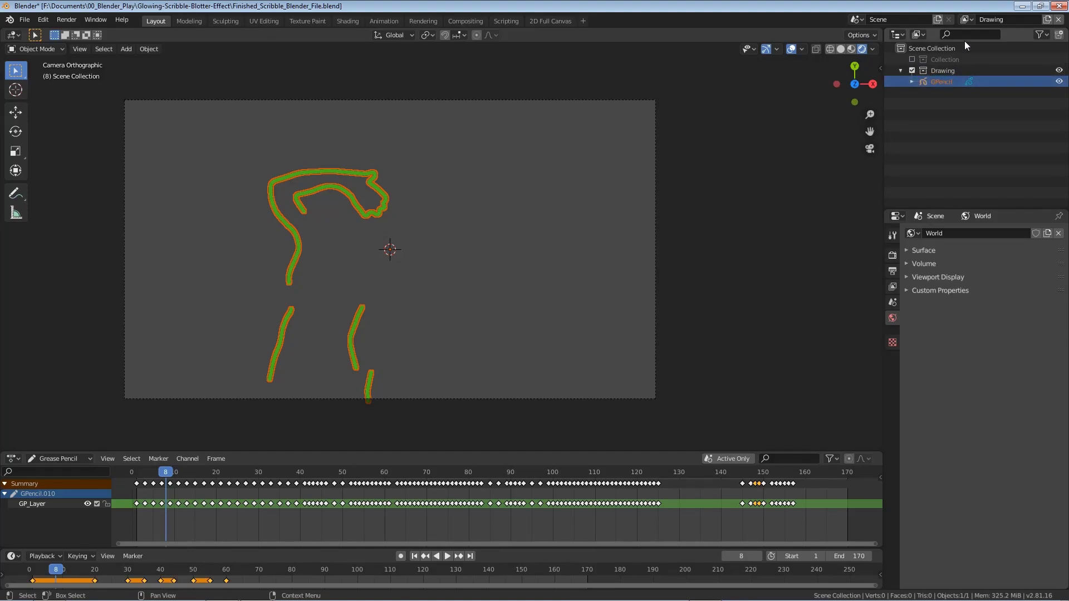
left_click(966, 20)
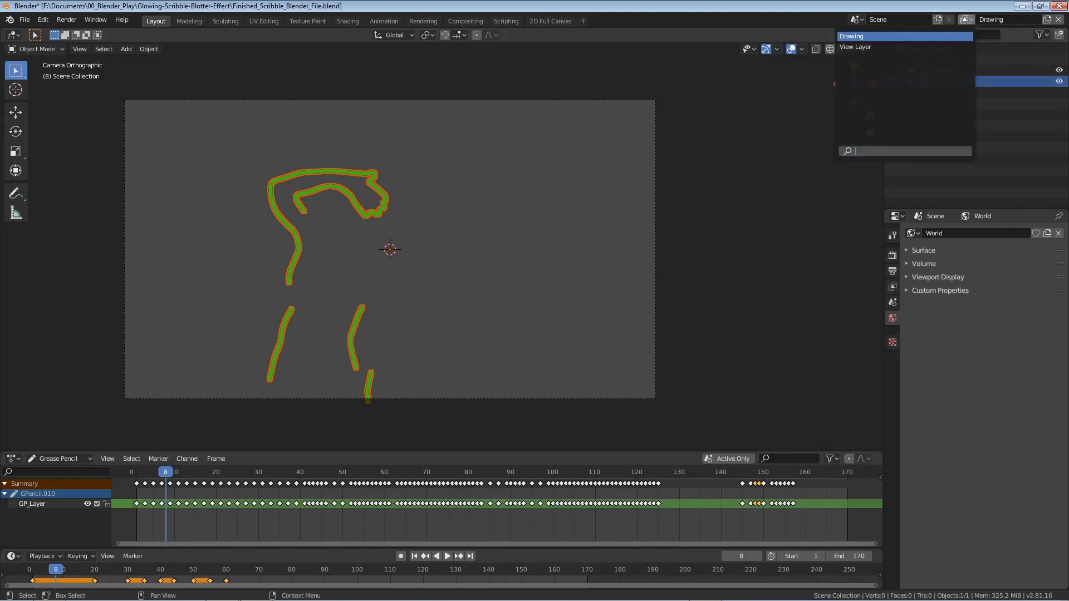
left_click(927, 47)
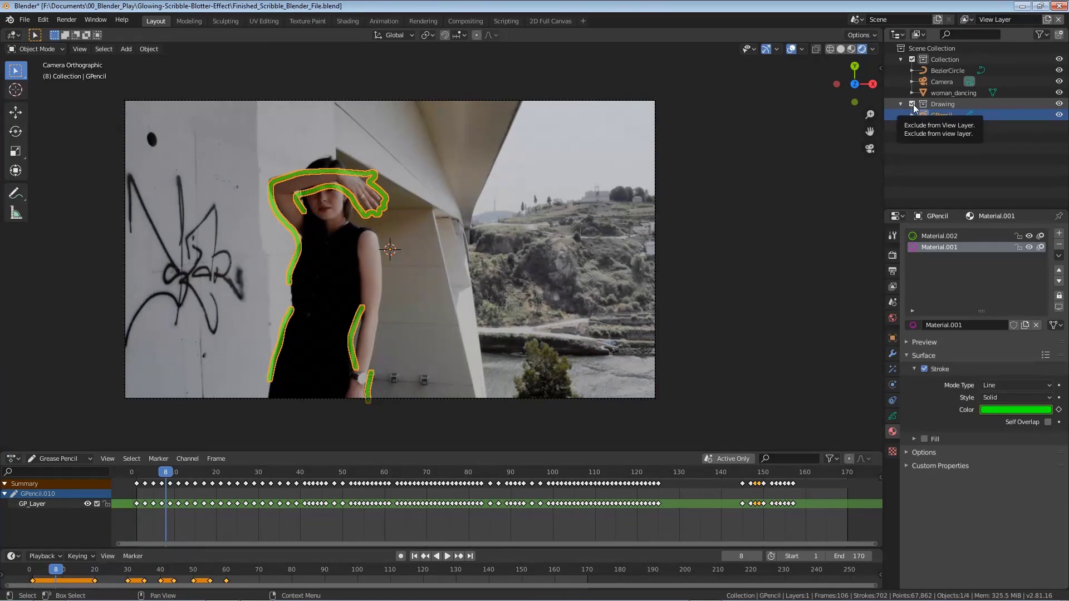
left_click(912, 104)
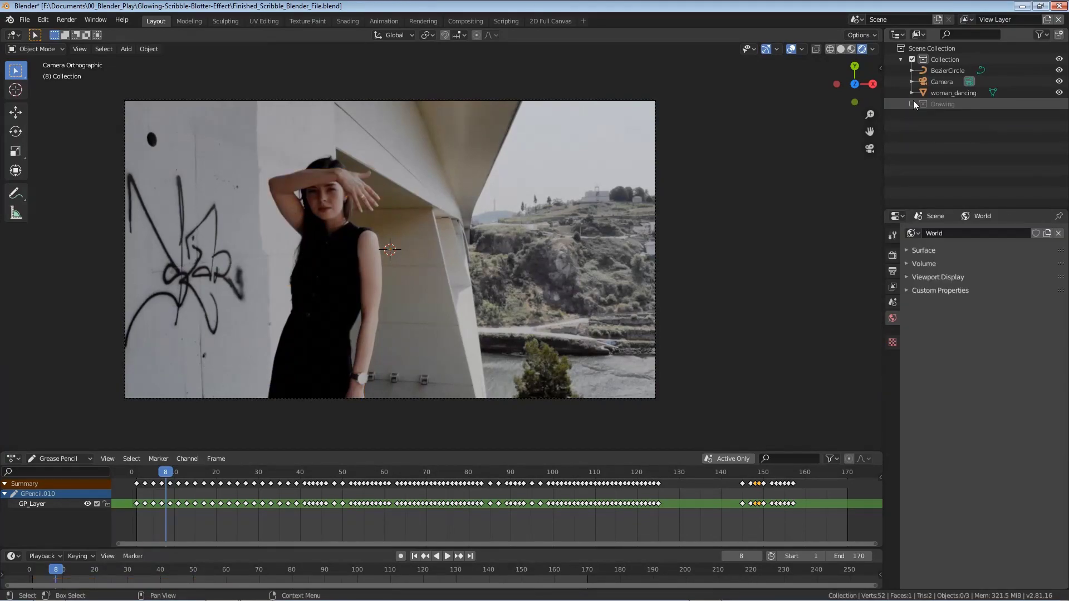
- Switch between the Drawing view layer and View Layer to compare their contents, finishing on Drawing
left_click(966, 20)
left_click(931, 36)
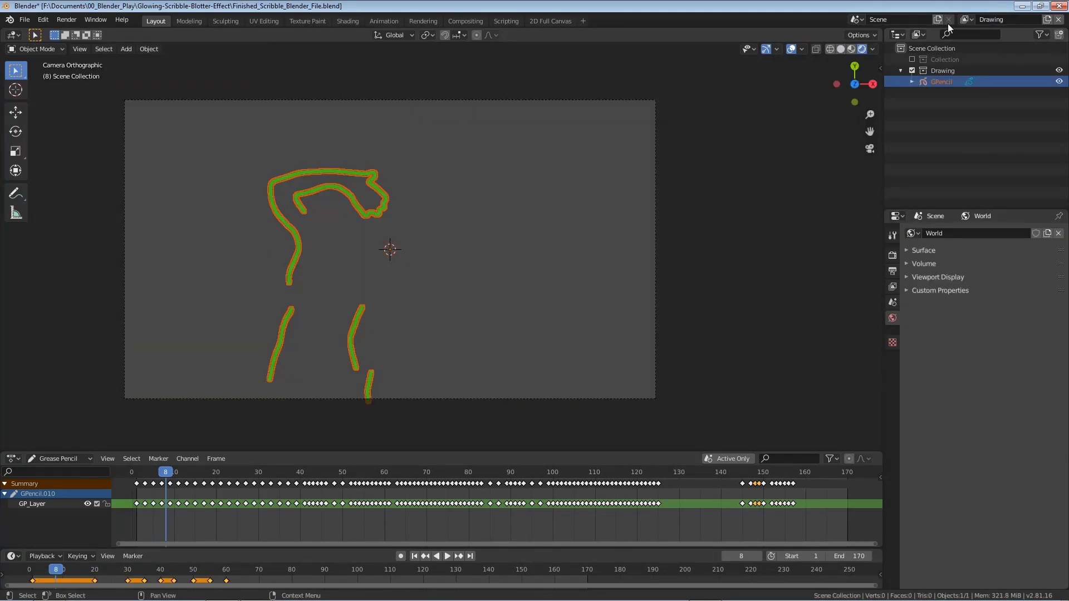
left_click(964, 22)
left_click(945, 47)
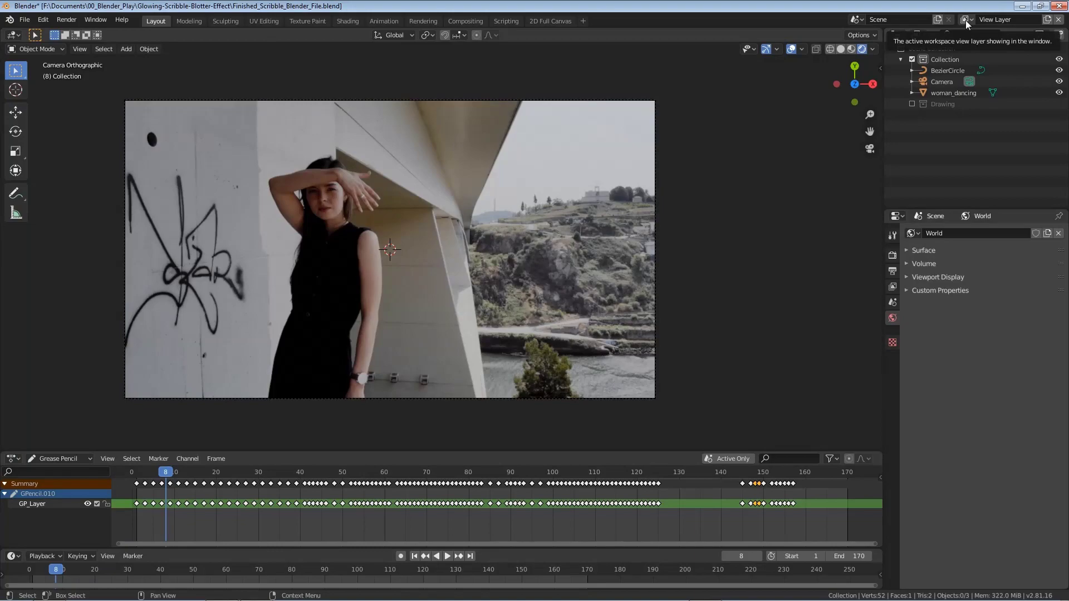
left_click(965, 20)
left_click(930, 36)
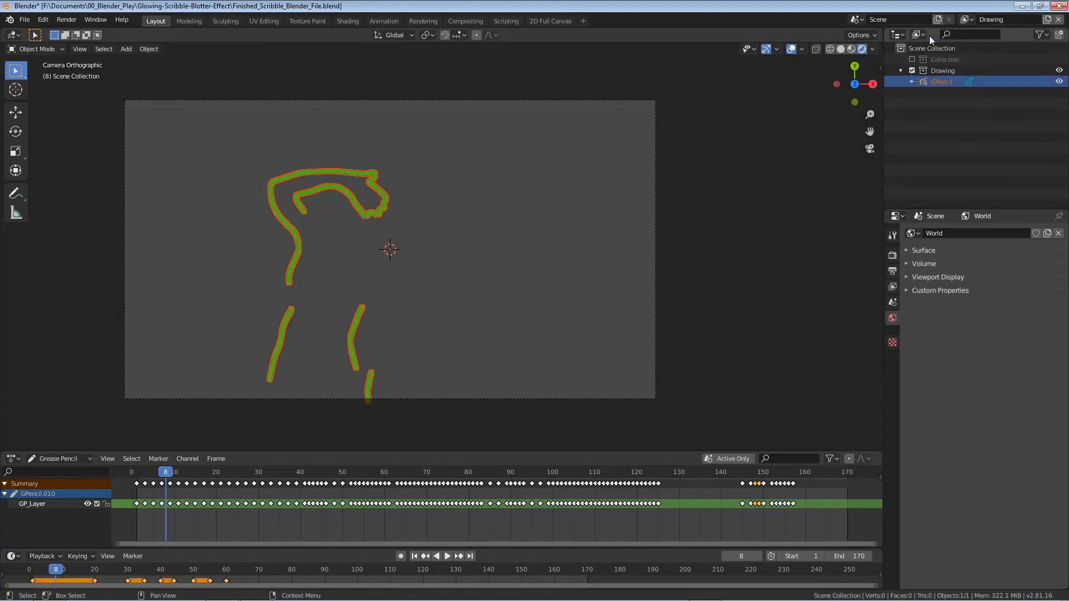
- Make the render background transparent in the scene's Film settings and save the file
left_click(893, 254)
left_click(892, 235)
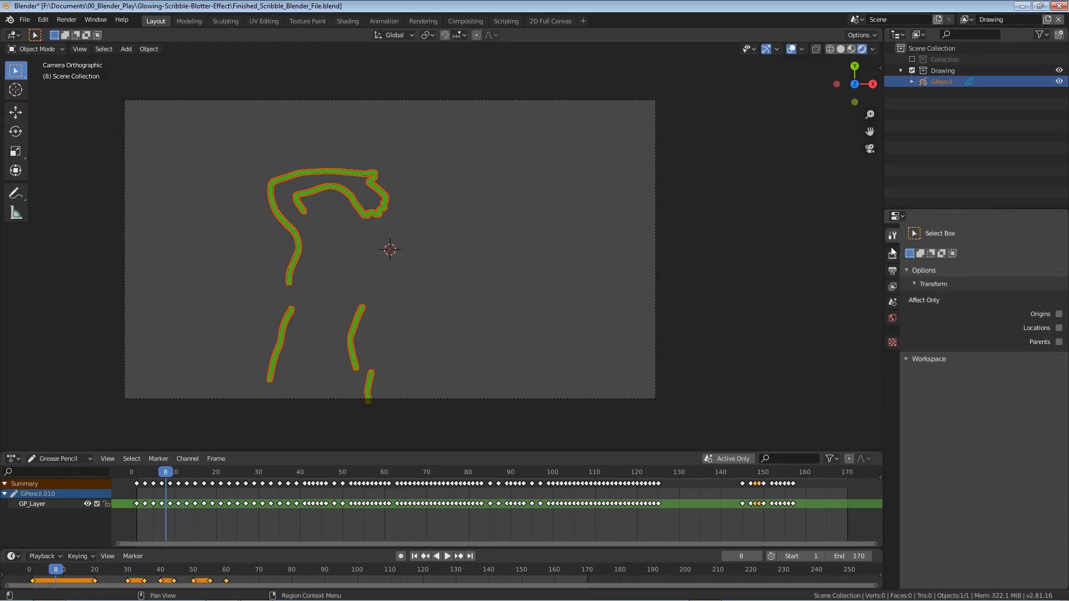
left_click(892, 255)
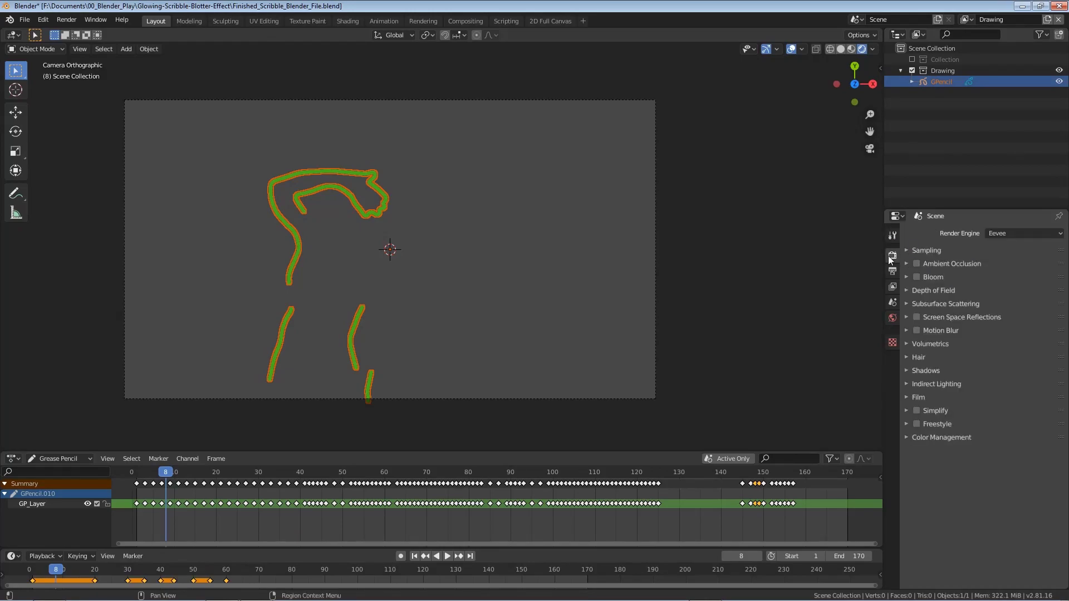
left_click(923, 398)
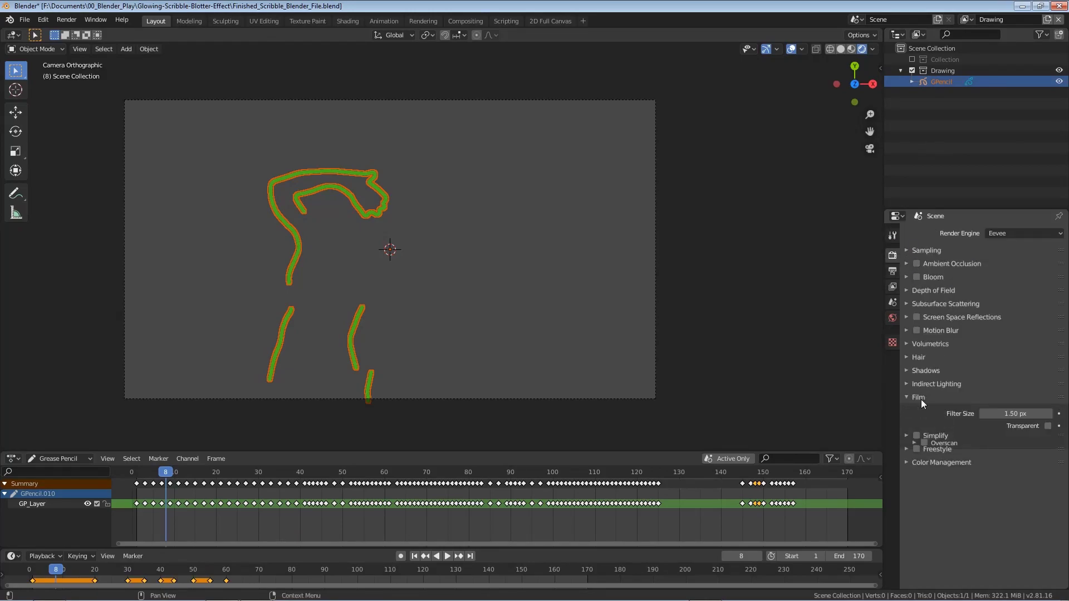
left_click(1048, 426)
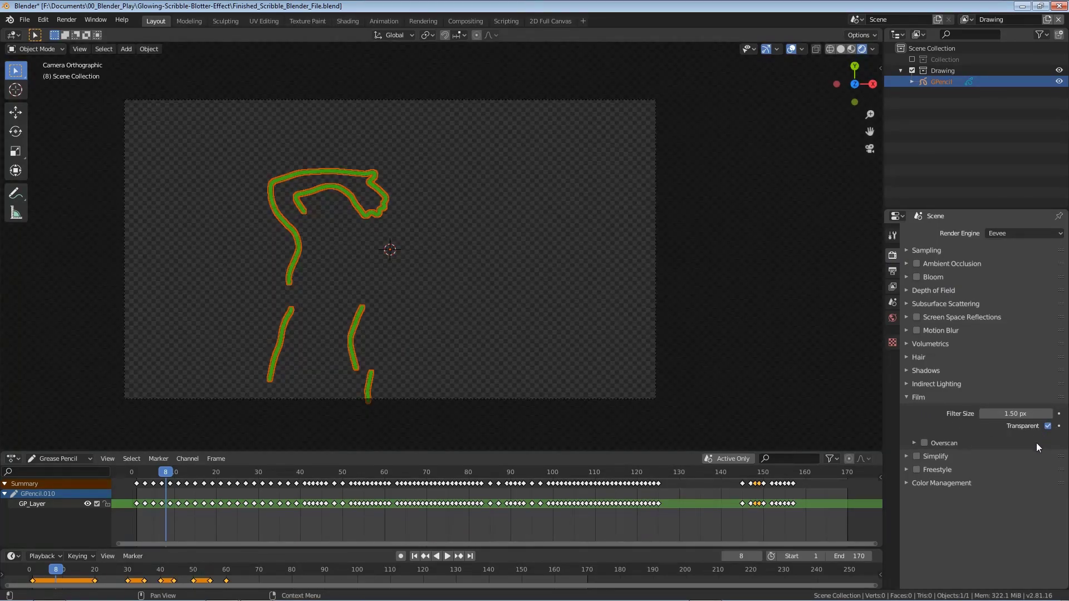
key("ctrl+s")
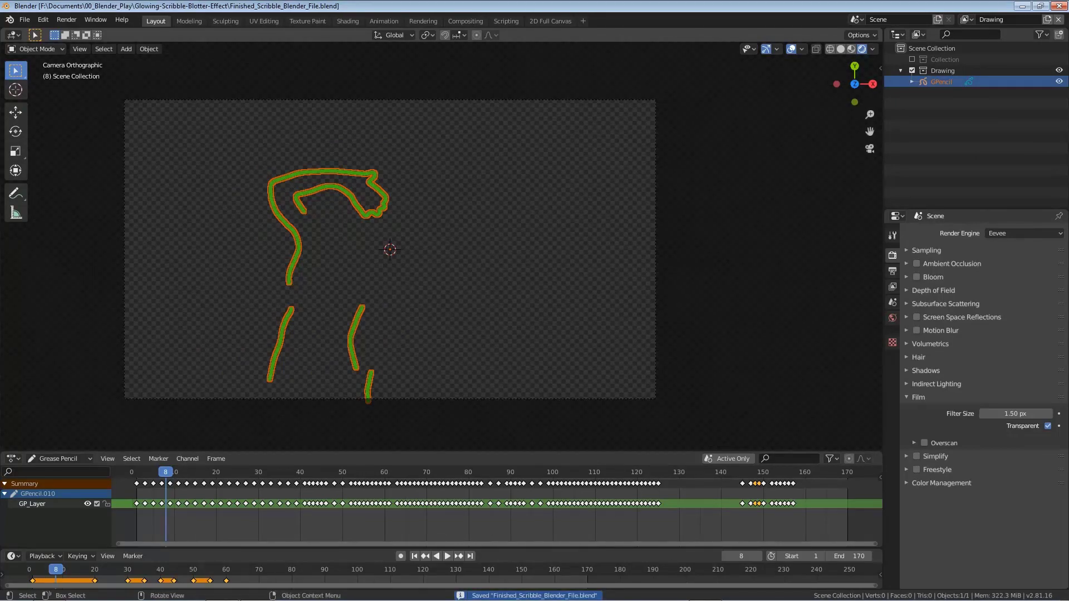
- Switch to the Compositing workspace, render the current frame to inspect it, and close the render window
left_click(579, 5)
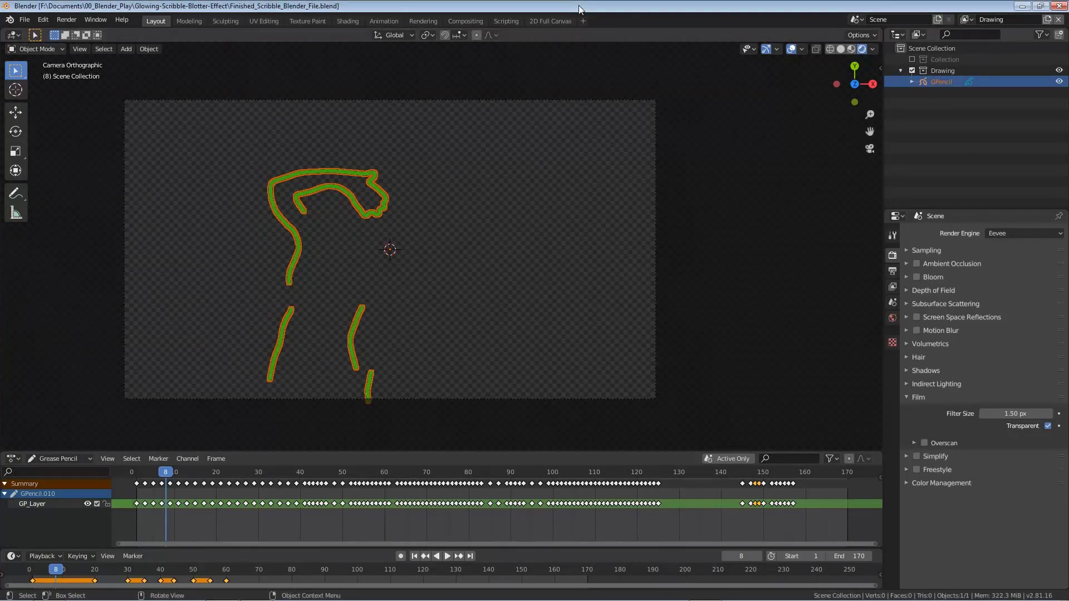
left_click(452, 21)
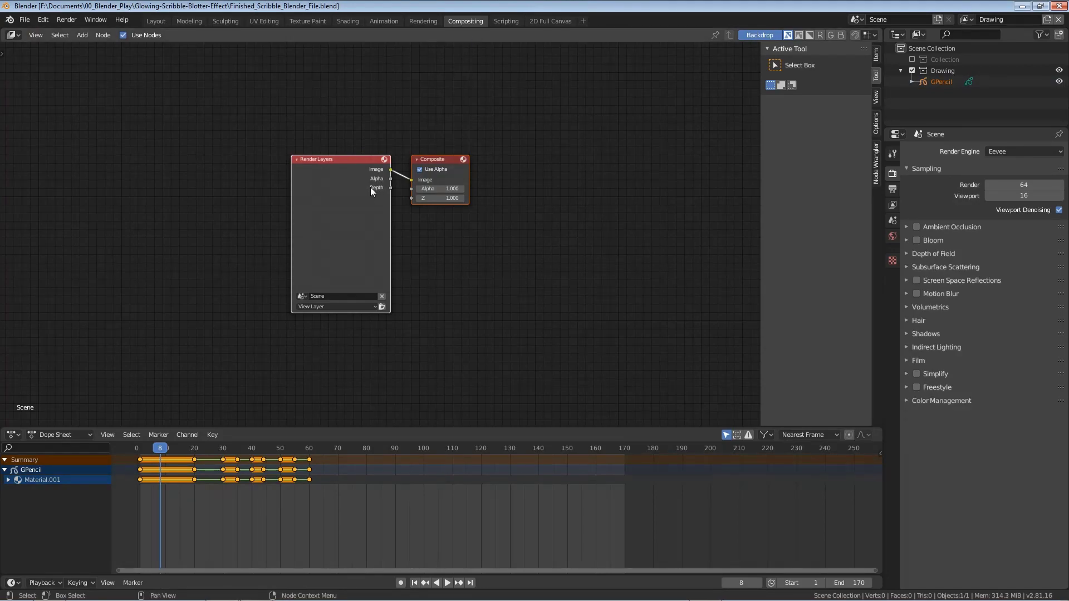
left_click(329, 215)
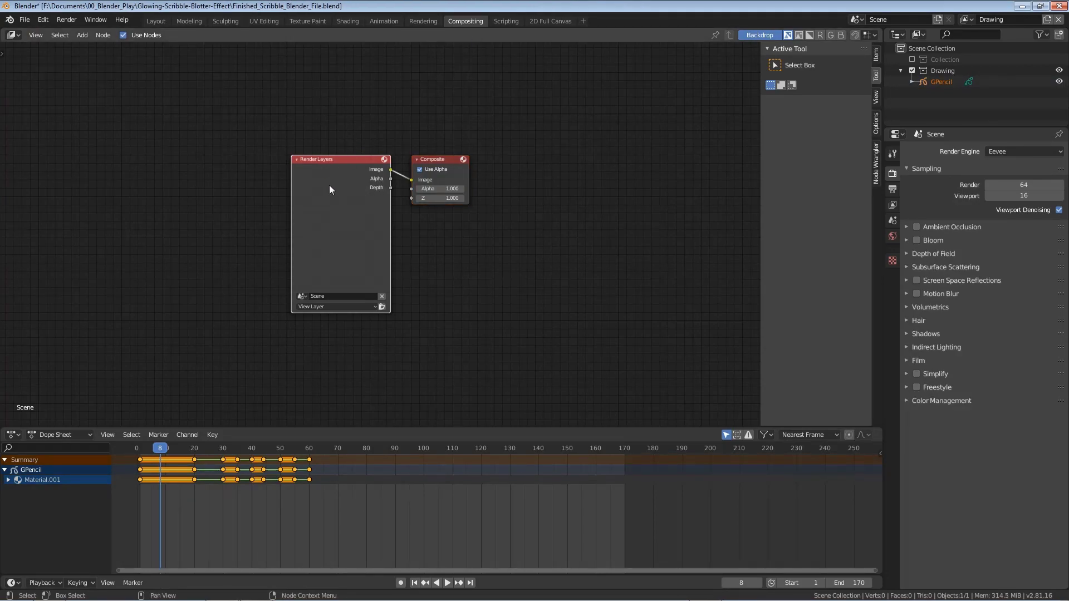
left_click(342, 114)
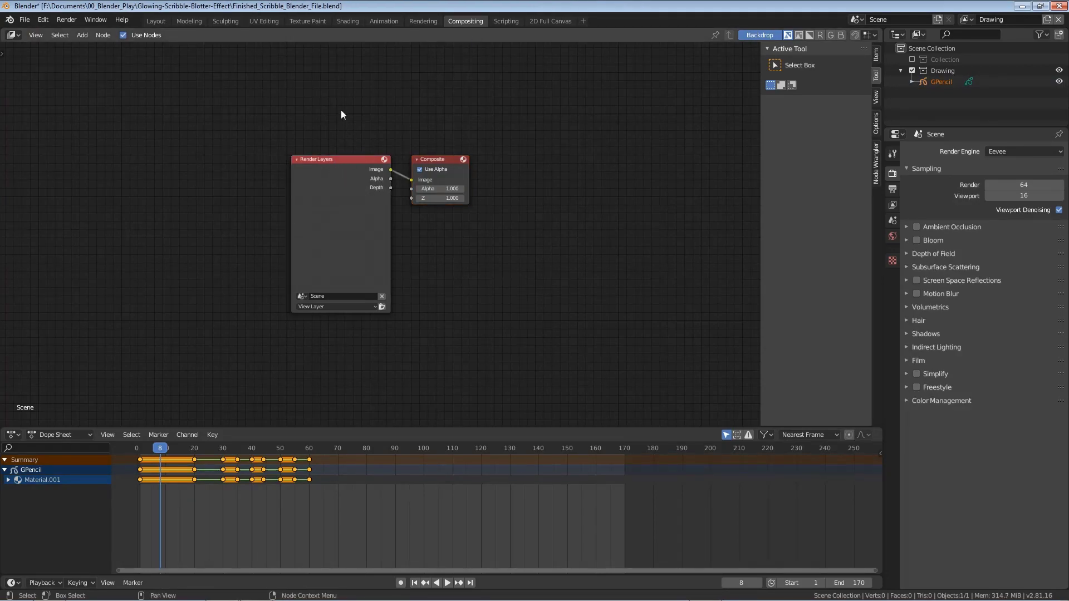
left_click(336, 192)
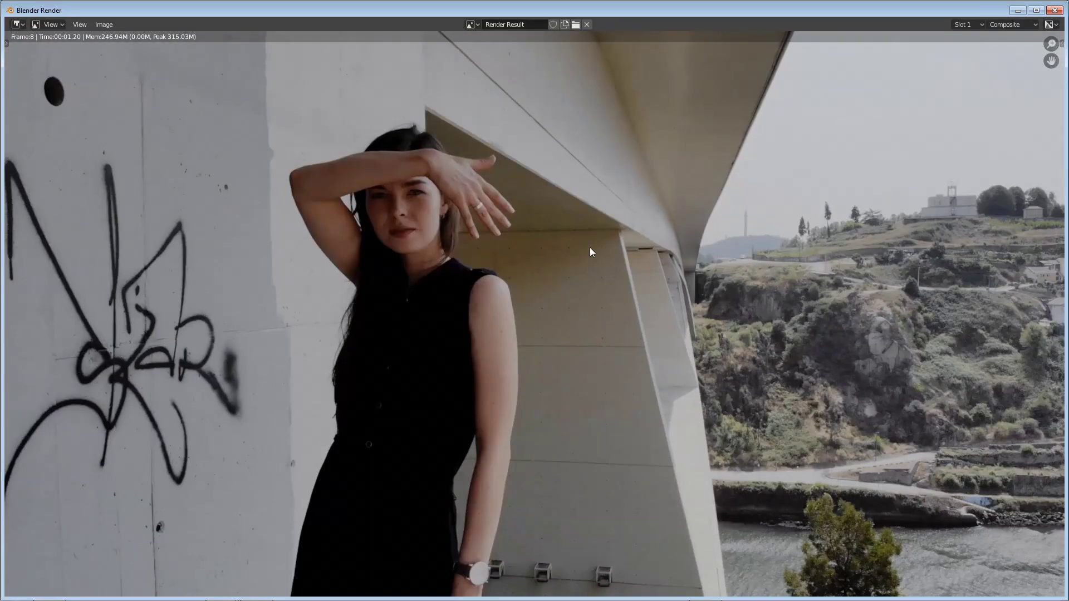
left_click(1054, 10)
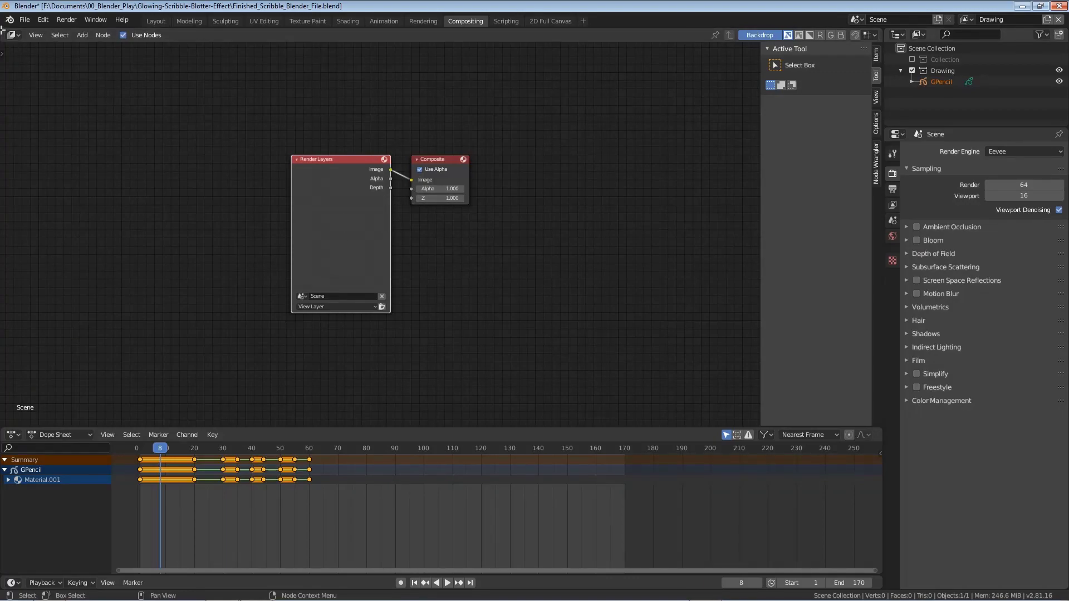
- Split the compositor area vertically, make the new left area an Image Editor, and hide the compositor's sidebar
left_click_drag(2, 31, 377, 78)
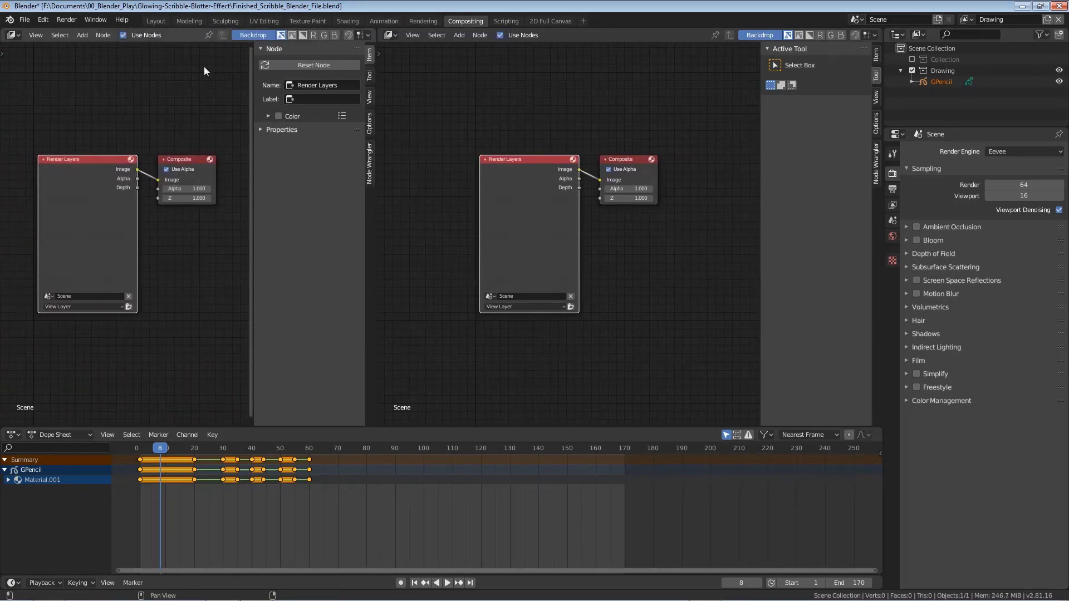
left_click(13, 35)
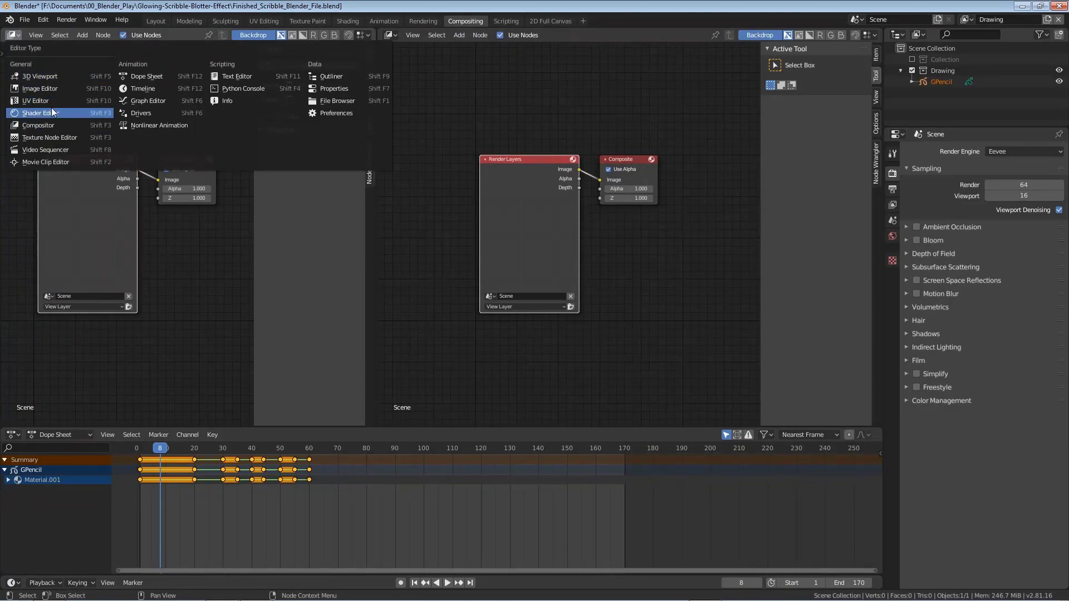
left_click(50, 89)
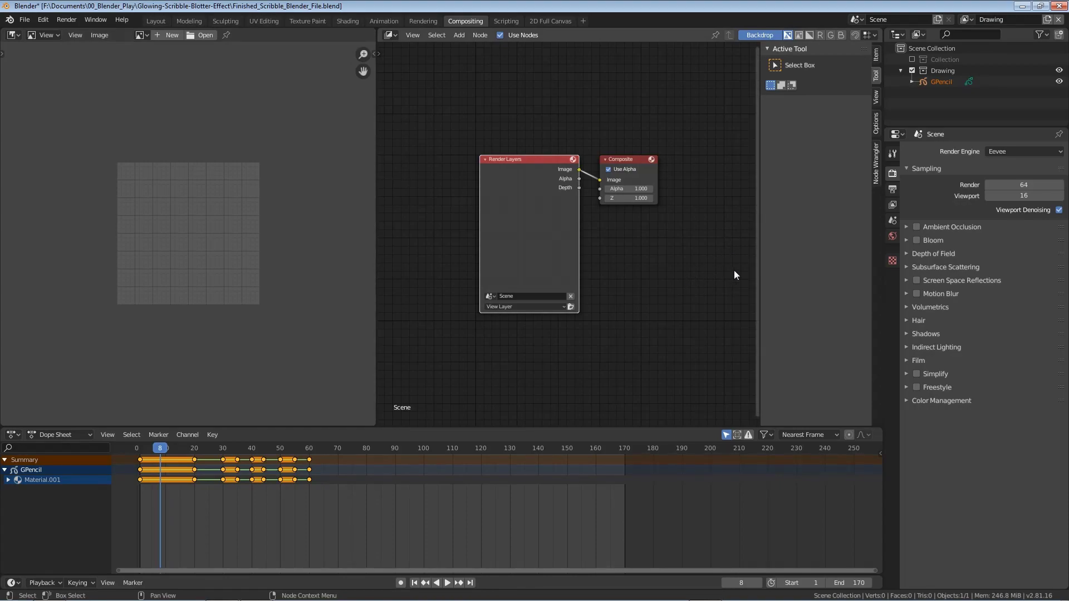
key("n")
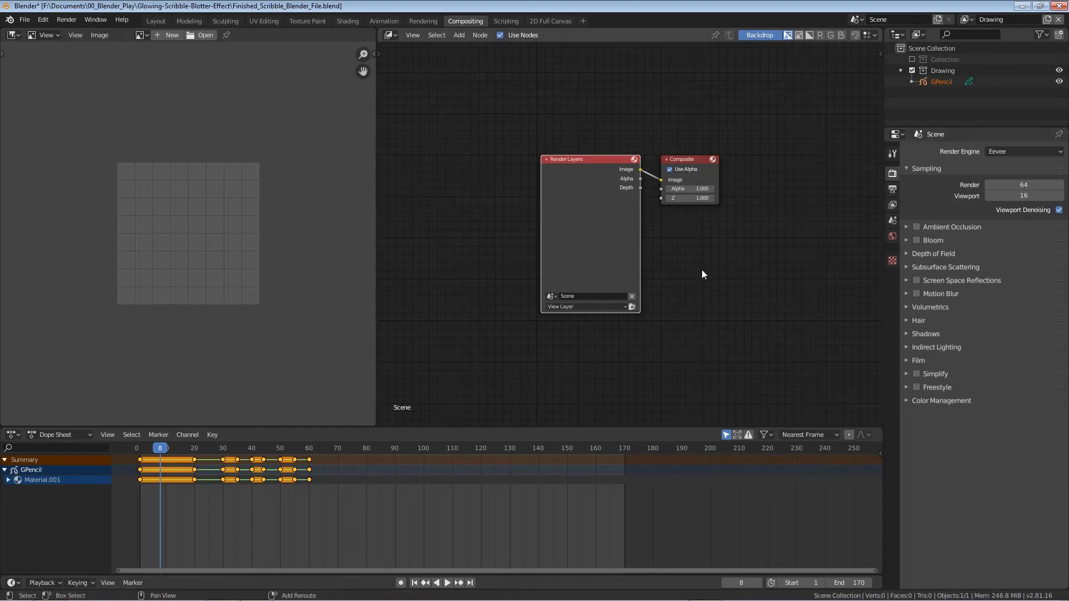
- Add a Viewer node below the Composite node and feed it the Image output of the Render Layers node, moved farther left
key("shift+a")
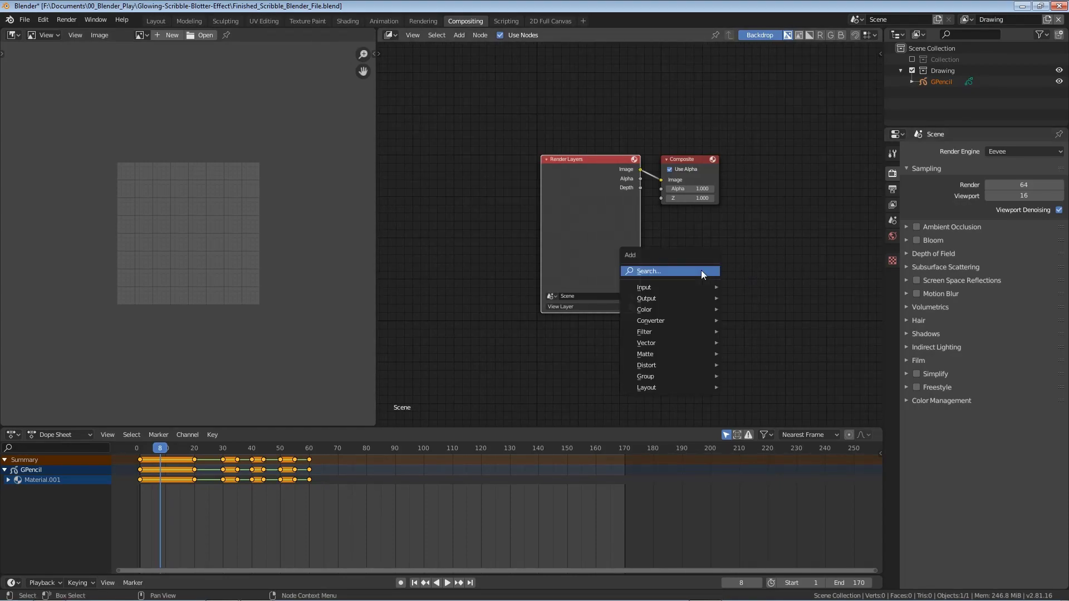
left_click(664, 270)
type("view")
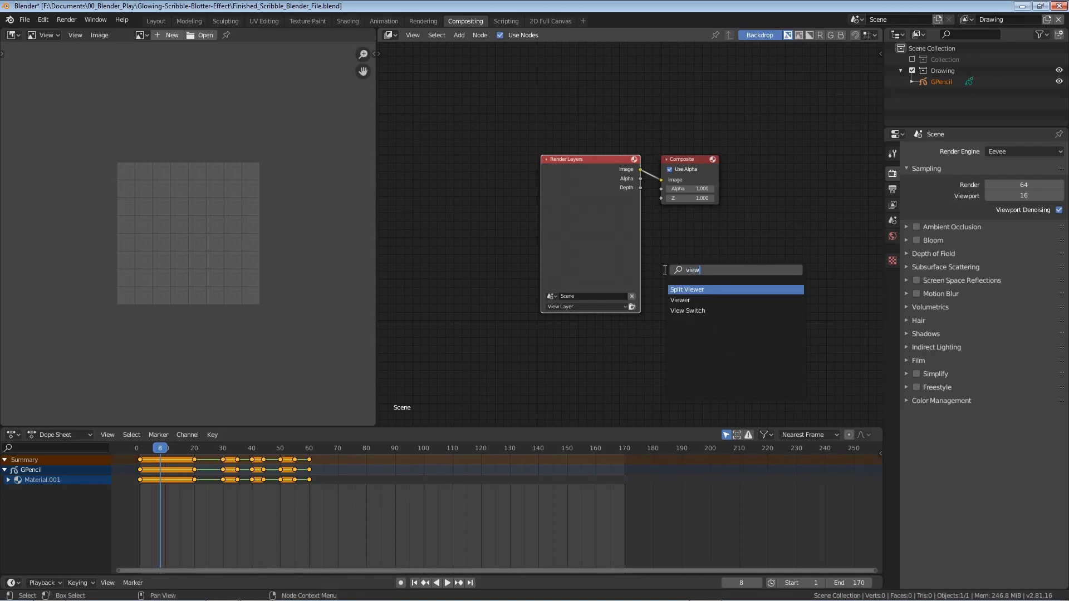
left_click(679, 300)
left_click(706, 232)
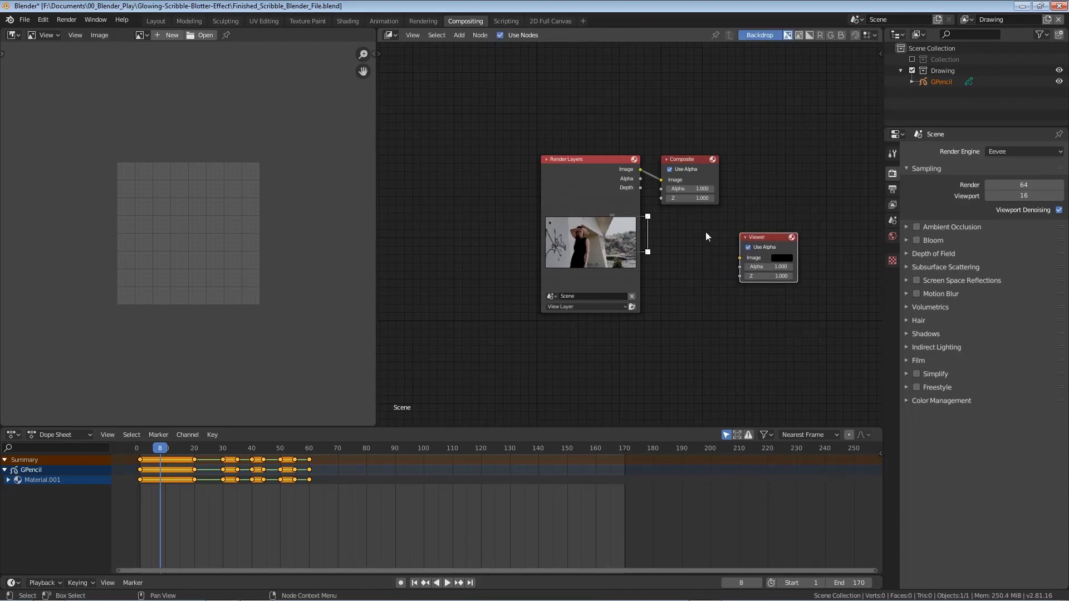
left_click_drag(581, 182, 439, 189)
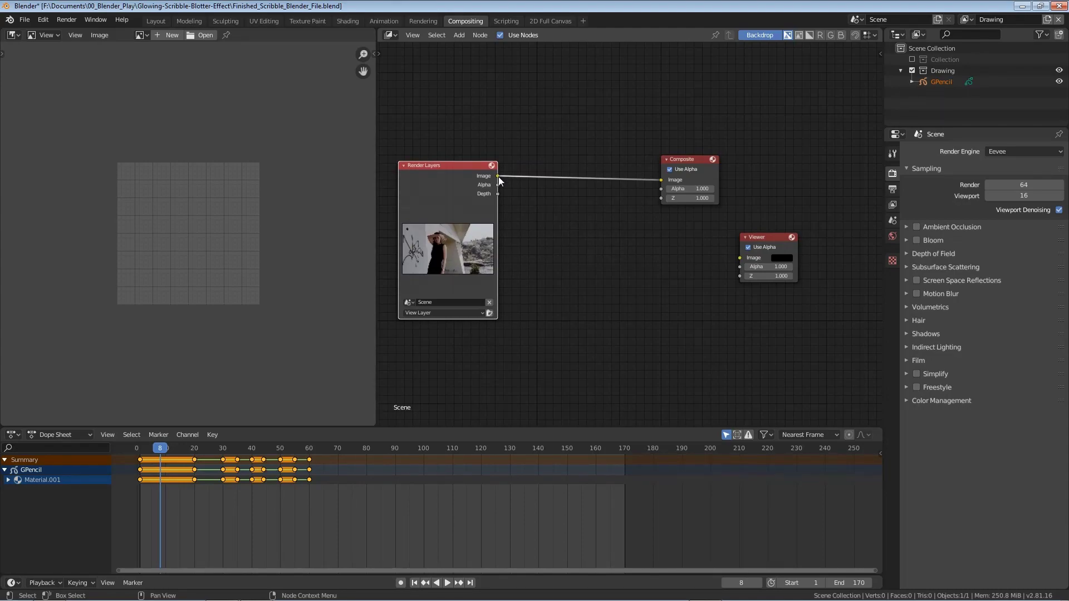
left_click_drag(499, 176, 740, 258)
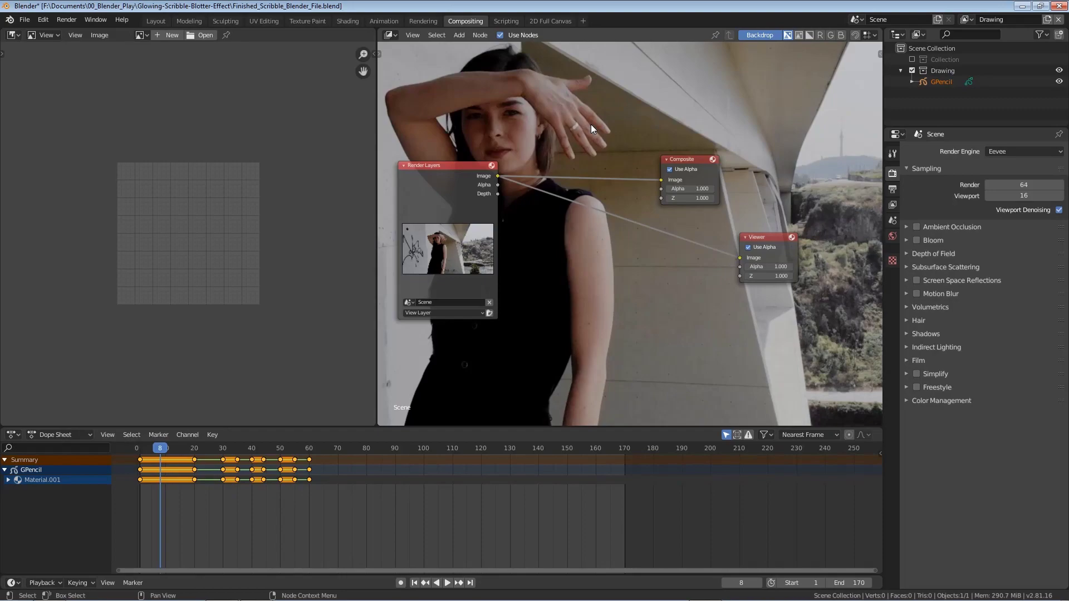
- Turn off the compositor backdrop and display the Viewer Node image in the Image Editor, zoomed to fit
left_click(756, 36)
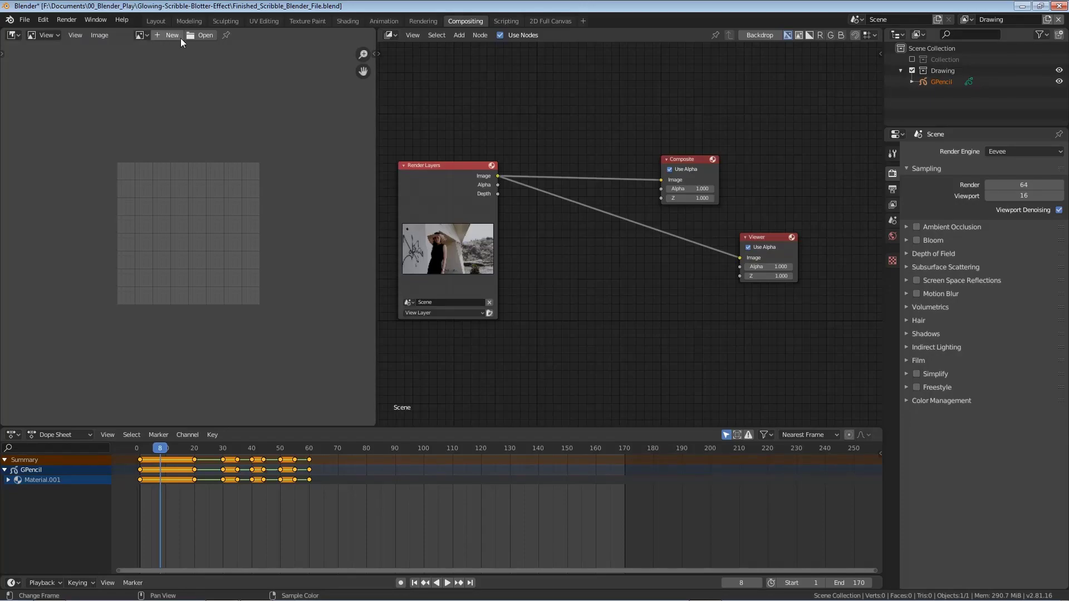
left_click(147, 35)
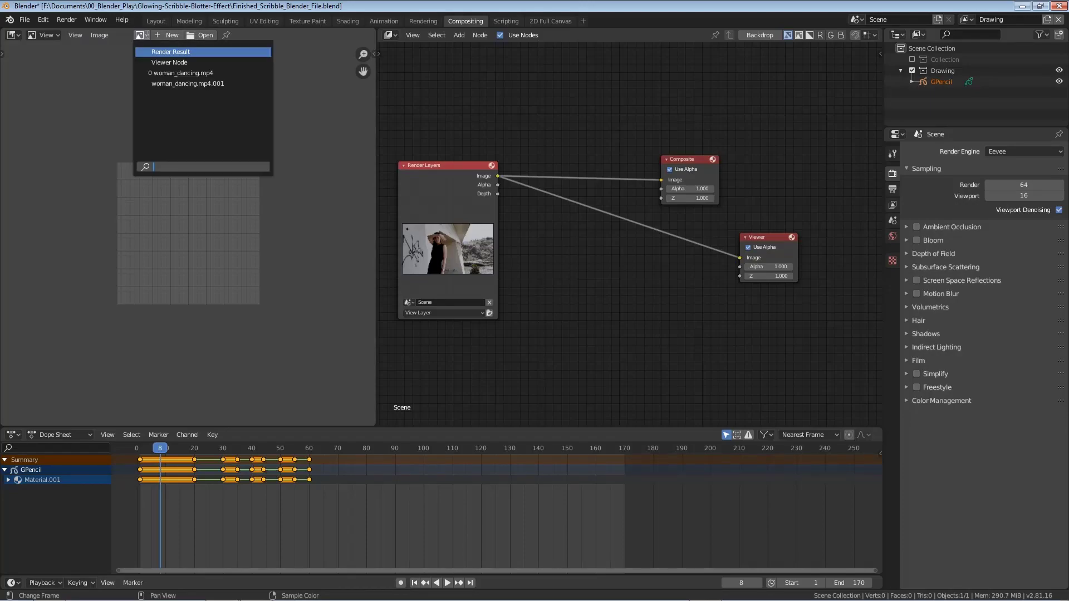
left_click(158, 61)
scroll(169, 188, "down", 5)
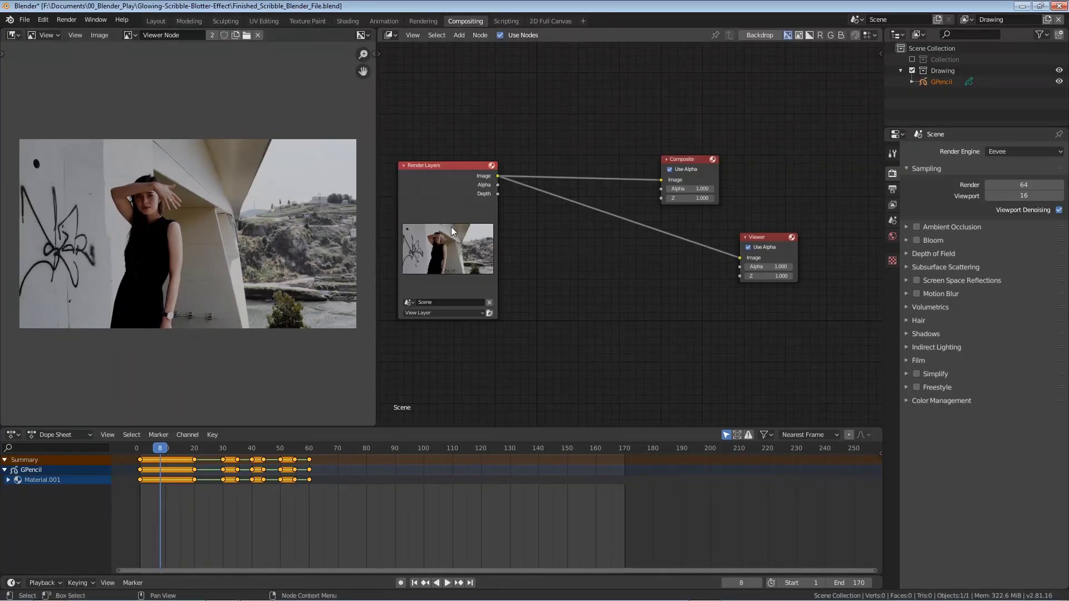
- Move the Render Layers node up and place a duplicate of it directly below
left_click(449, 188)
key("g")
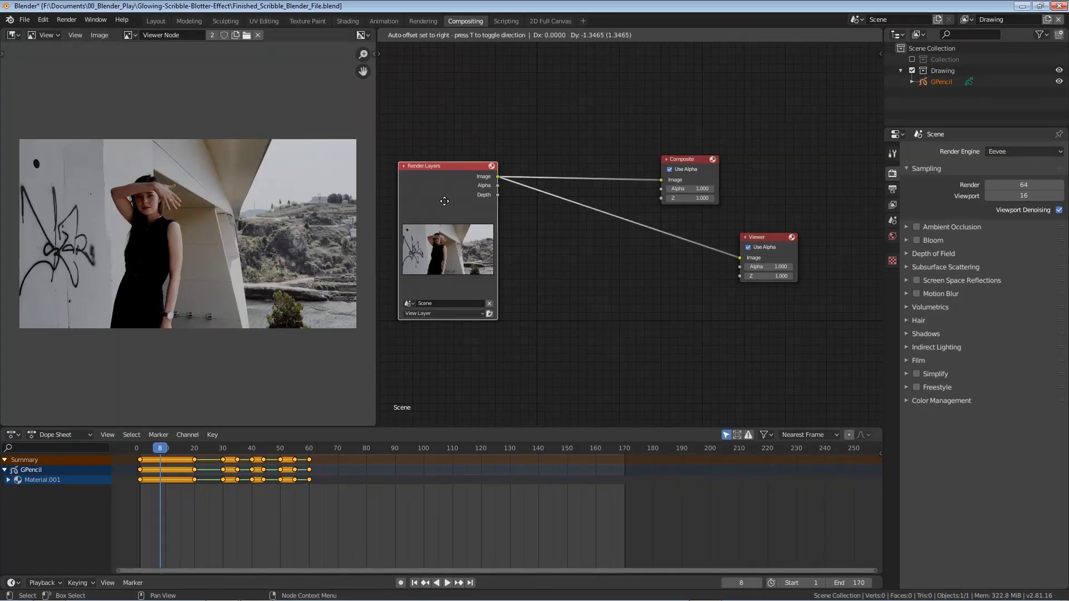
left_click(449, 112)
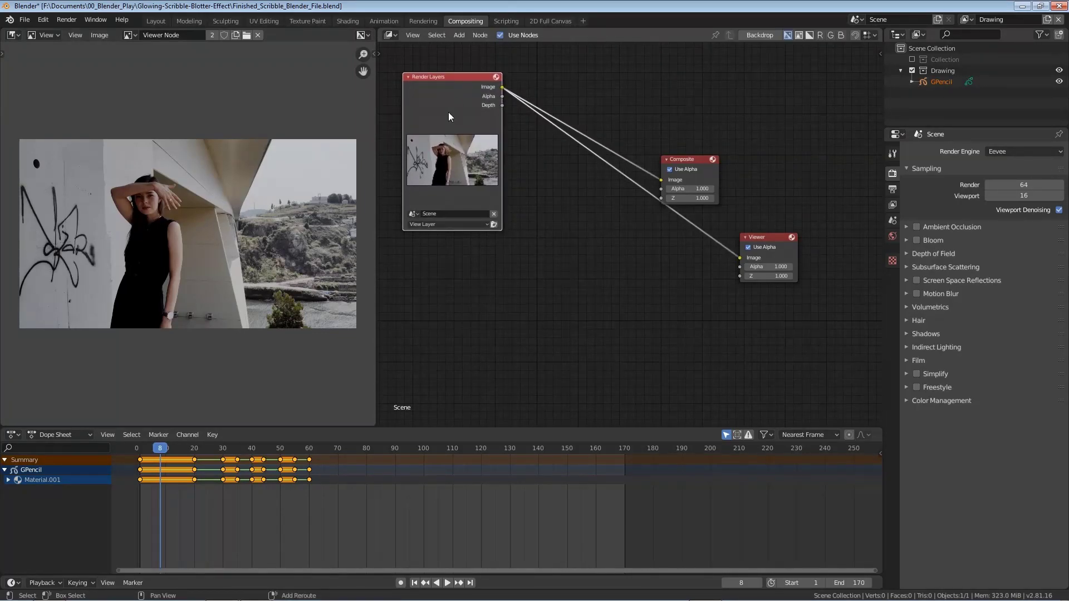
key("shift+d")
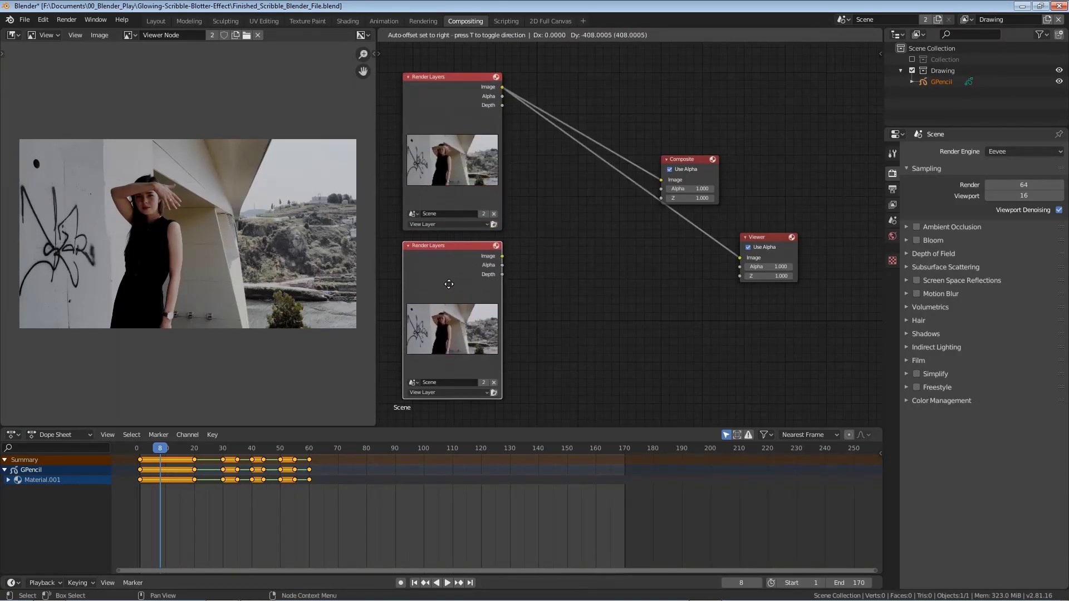
left_click(451, 287)
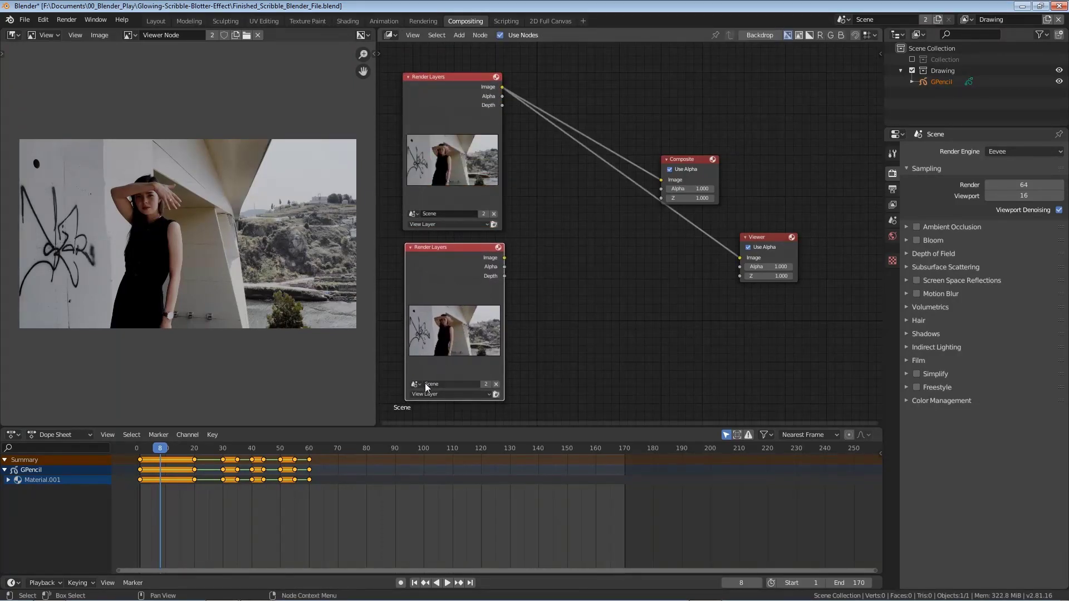
- Set the duplicated Render Layers node to the Drawing layer, link its Image output to the Viewer, and save the file
left_click(435, 394)
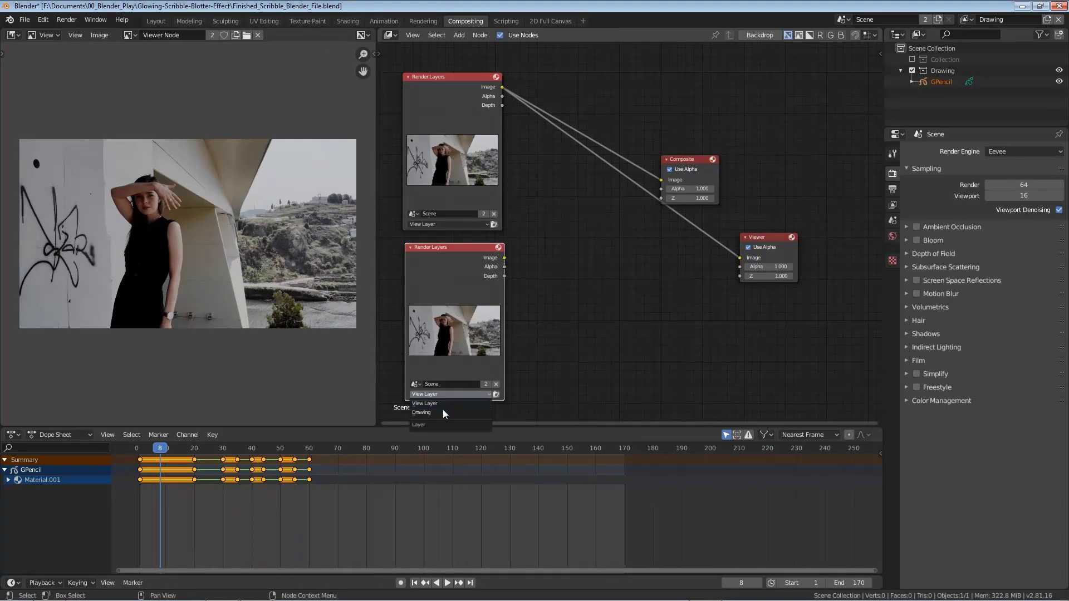
left_click(444, 414)
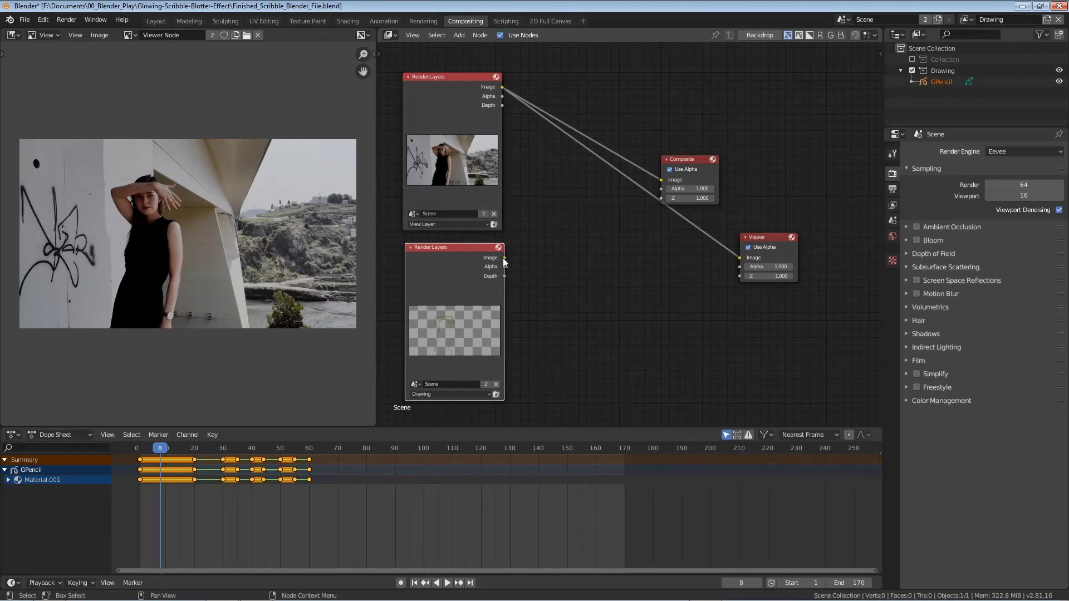
left_click_drag(504, 258, 742, 259)
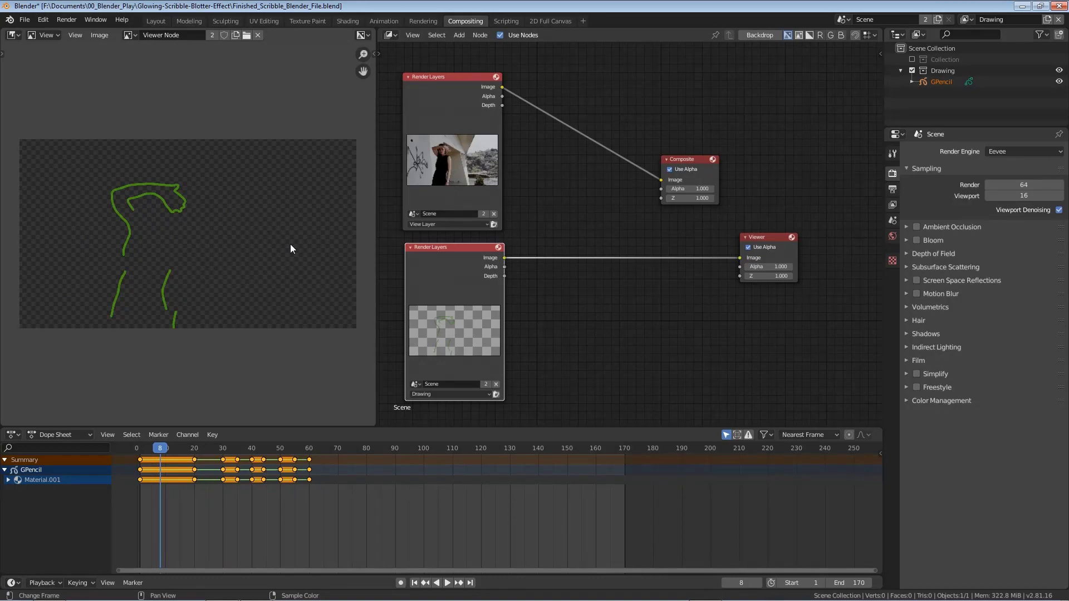
key("ctrl+s")
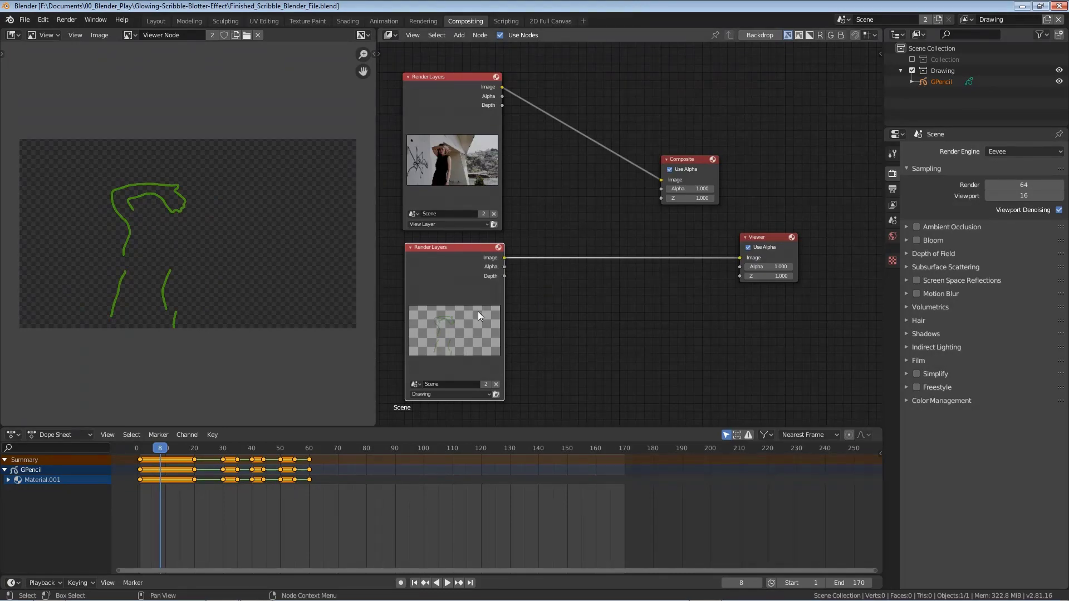
- Insert a Mix node between the Drawing render layer and the Viewer, and link the View Layer image to its second image input
key("shift+a")
left_click(574, 200)
type("mix")
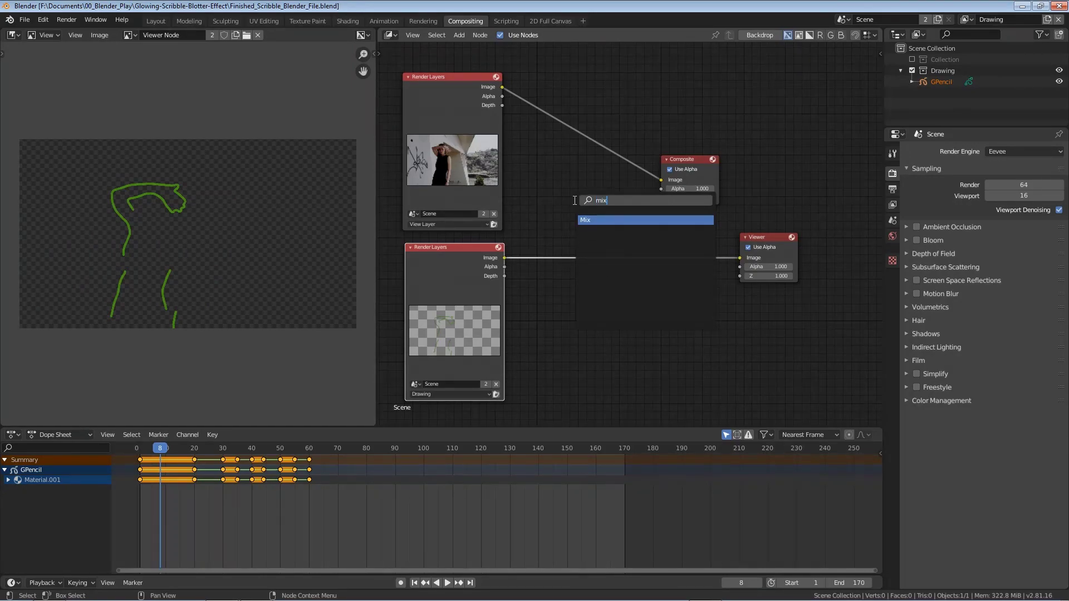
key("Return")
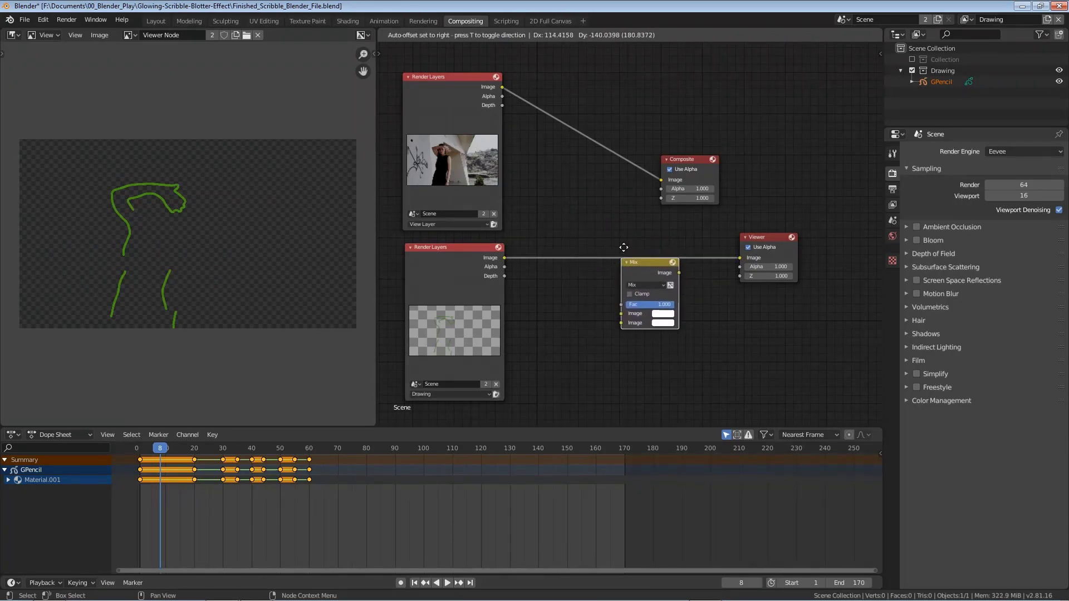
left_click(621, 244)
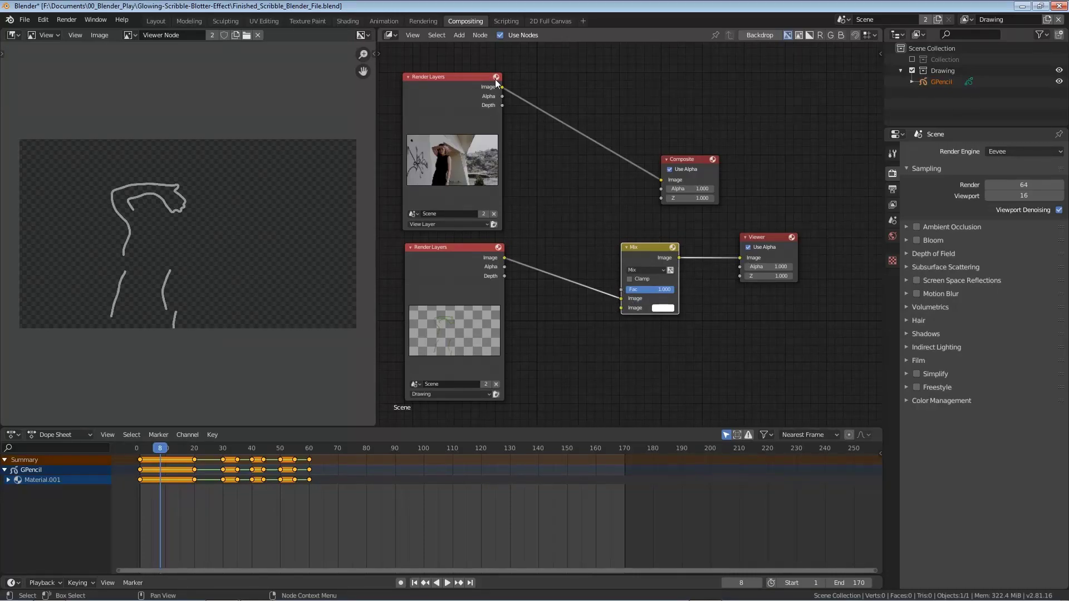
left_click_drag(502, 88, 623, 309)
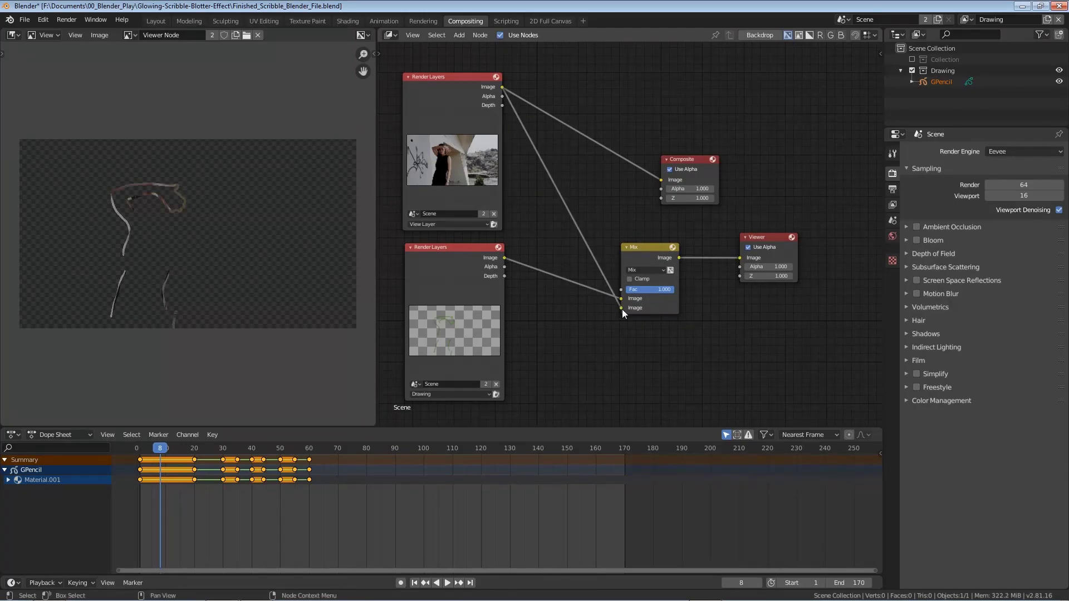
- Change the Mix node's blend mode to Add and swap its inputs so the video comes first and the drawing second
left_click(640, 270)
left_click(642, 352)
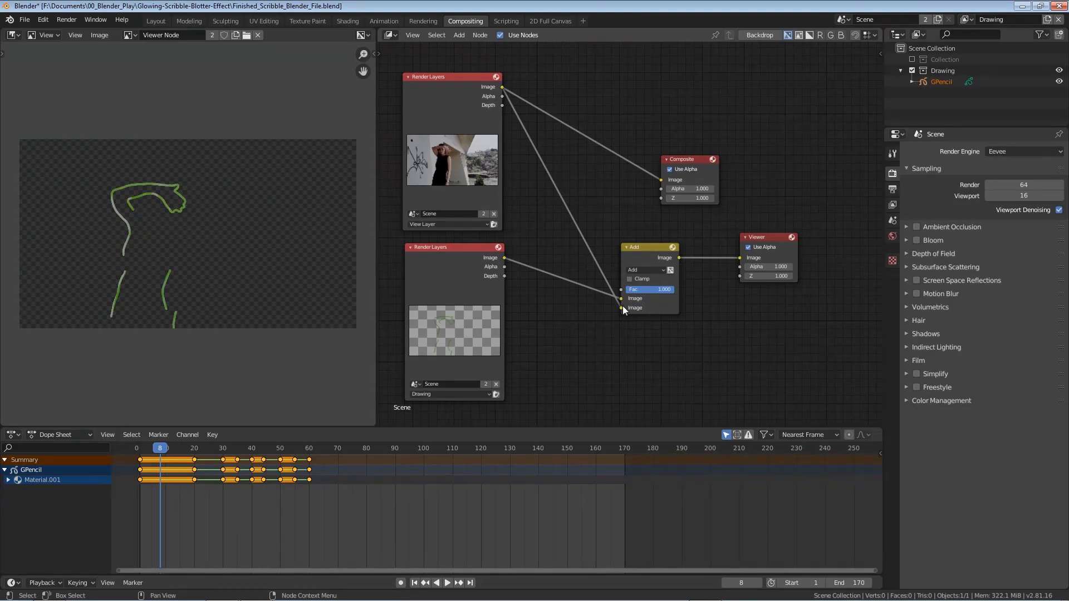
left_click_drag(622, 308, 621, 298)
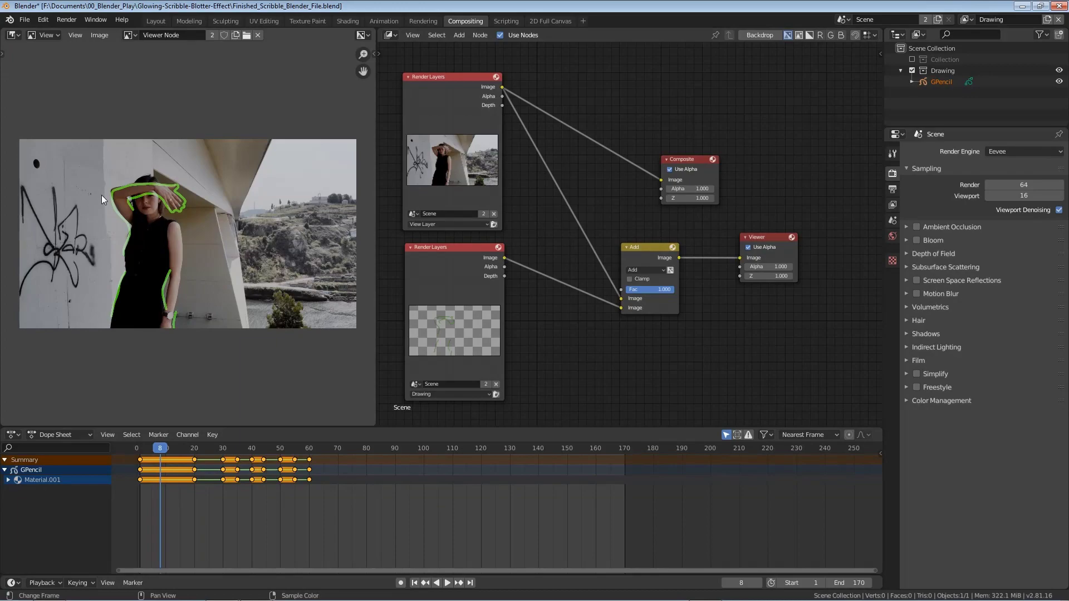
scroll(131, 202, "up", 2)
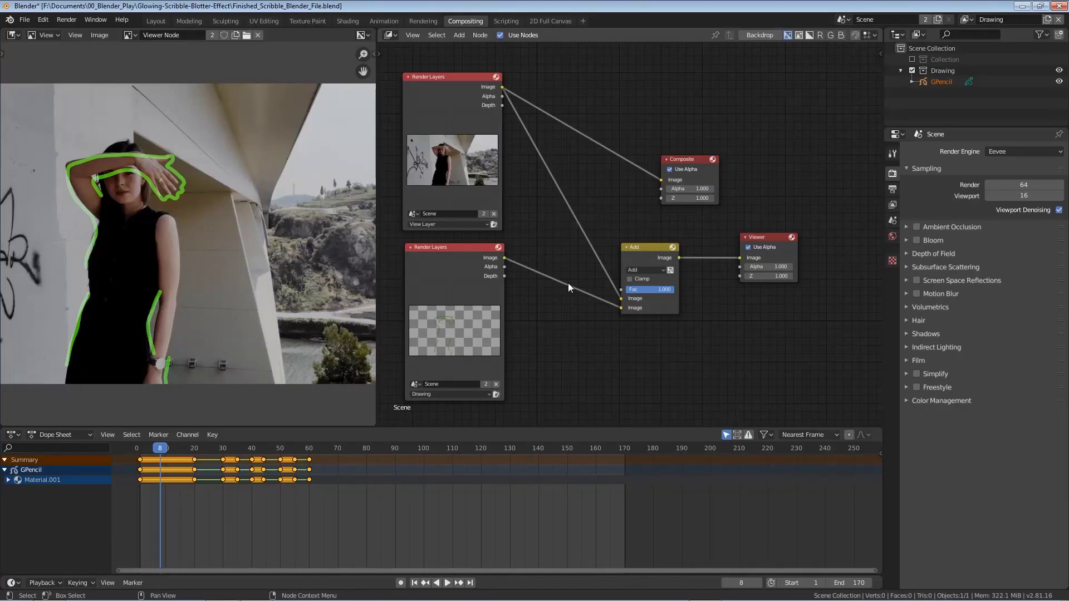
- Insert a Glare node on the link between the Drawing render layer and the Add node
left_click(482, 268)
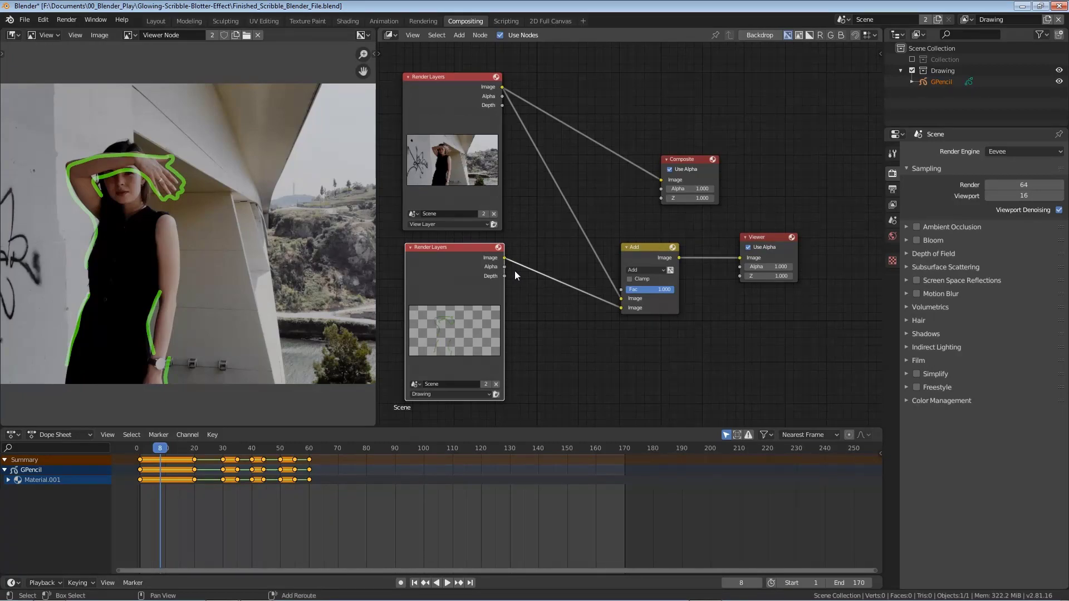
key("shift+a")
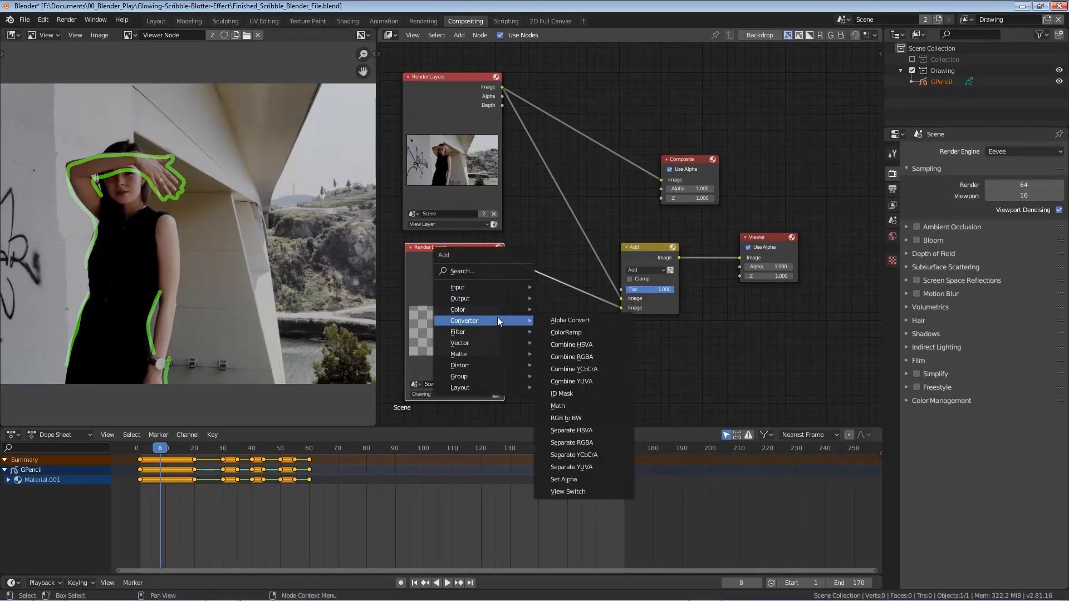
mouse_move(496, 332)
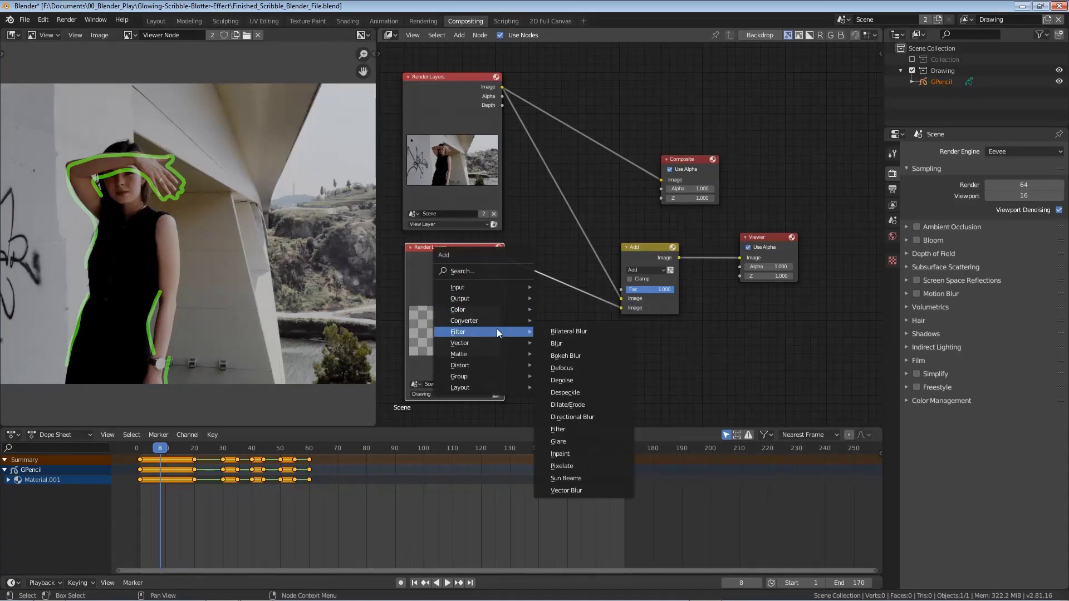
left_click(577, 441)
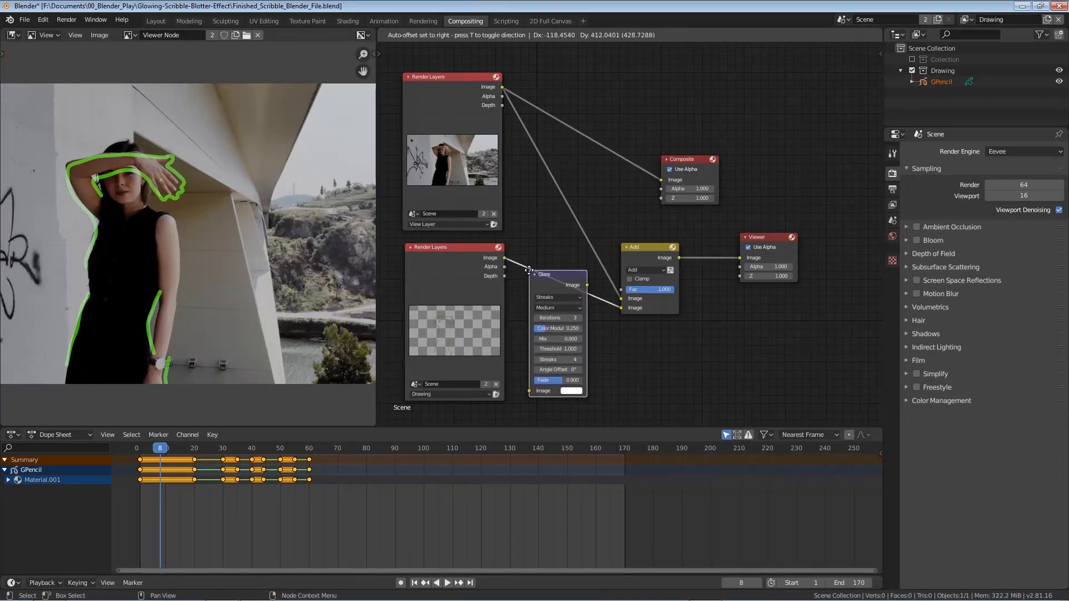
left_click(530, 270)
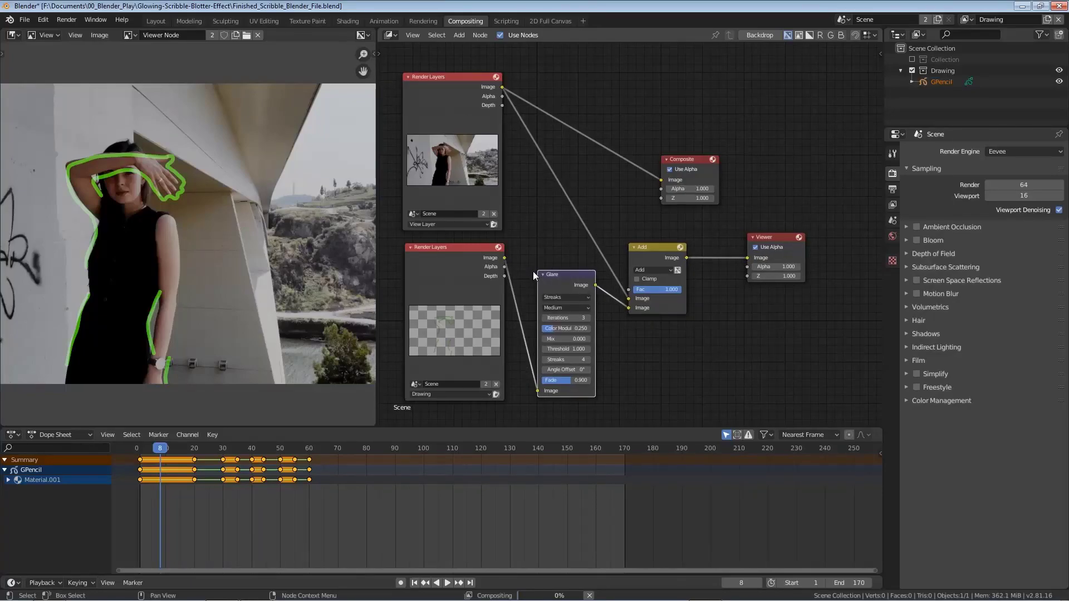
- Set the Glare node's threshold to 0 and its glare type to Ghosts
scroll(111, 184, "up", 3)
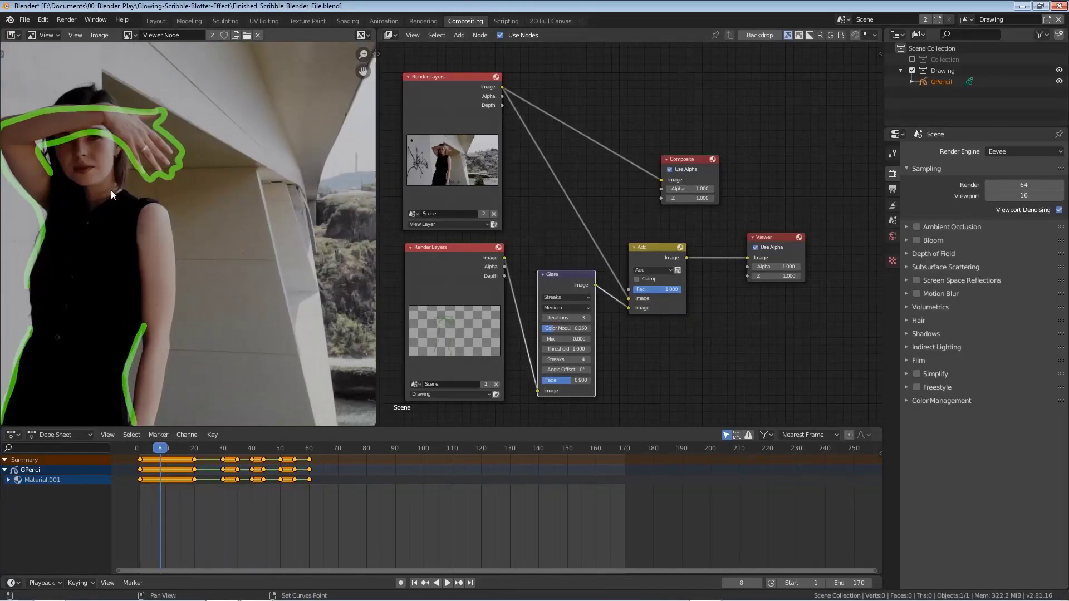
middle_click_drag(111, 190, 223, 208)
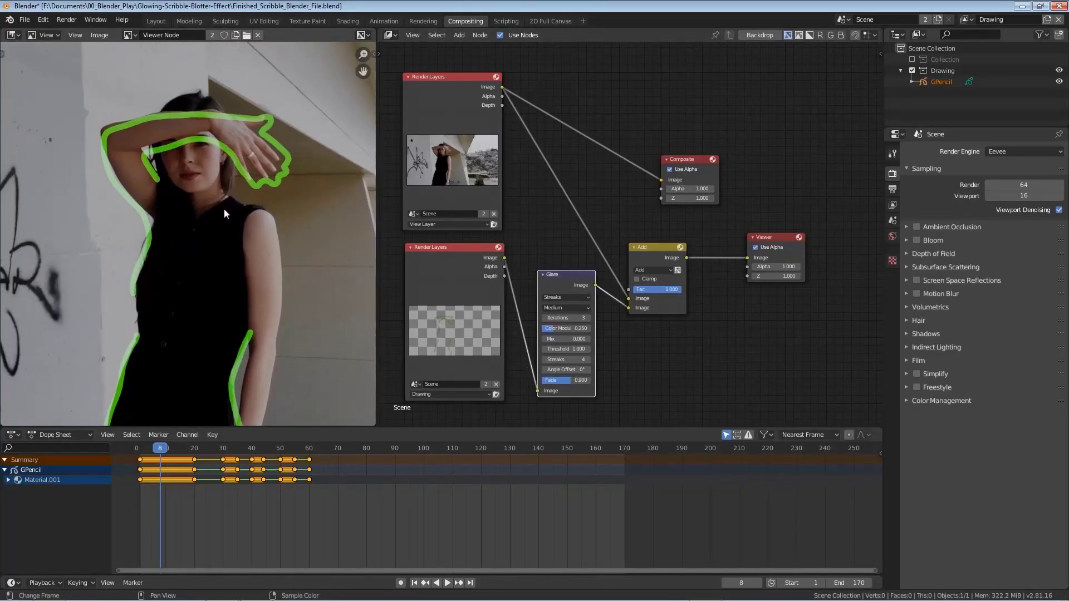
left_click(556, 349)
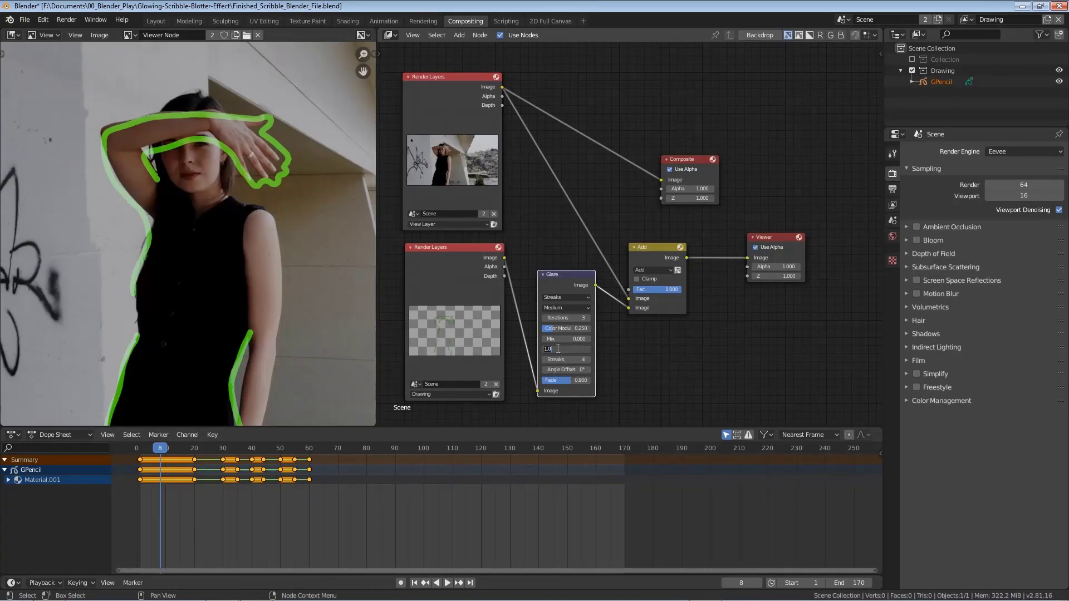
type("0")
key("Return")
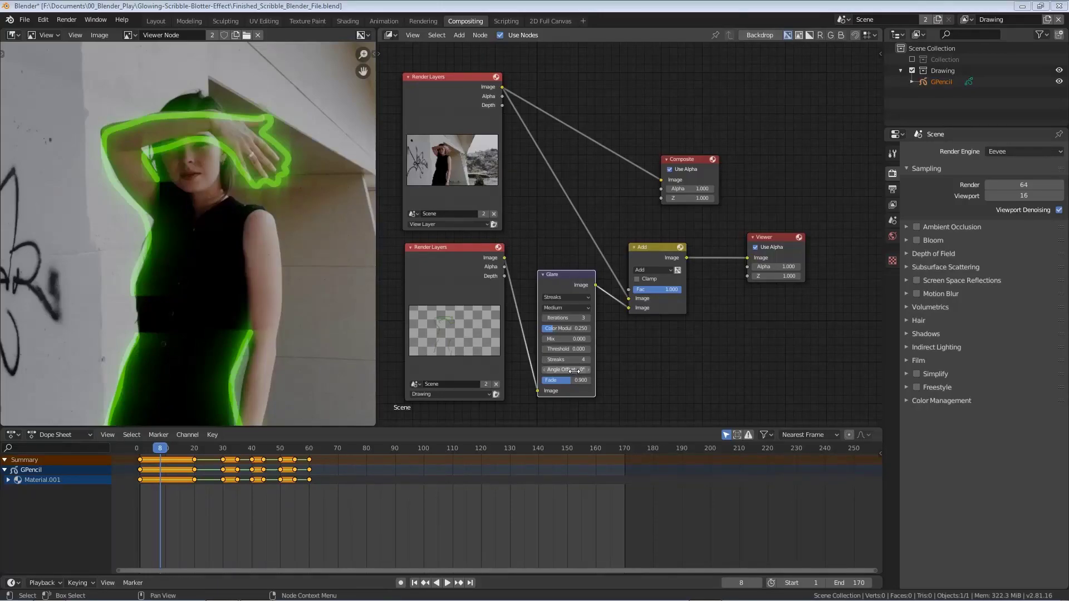
left_click(579, 307)
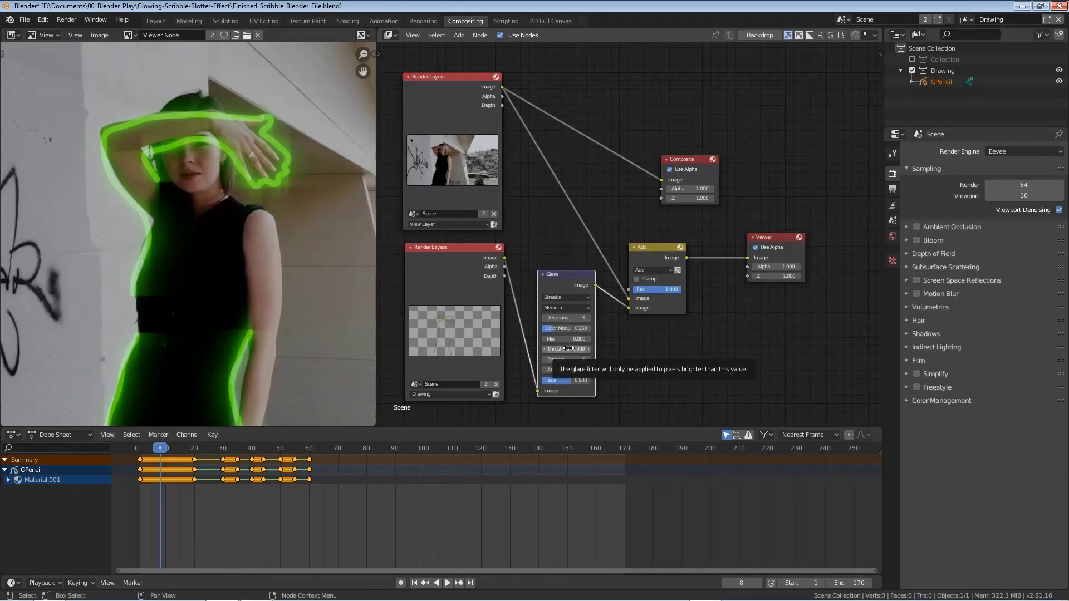
left_click(564, 297)
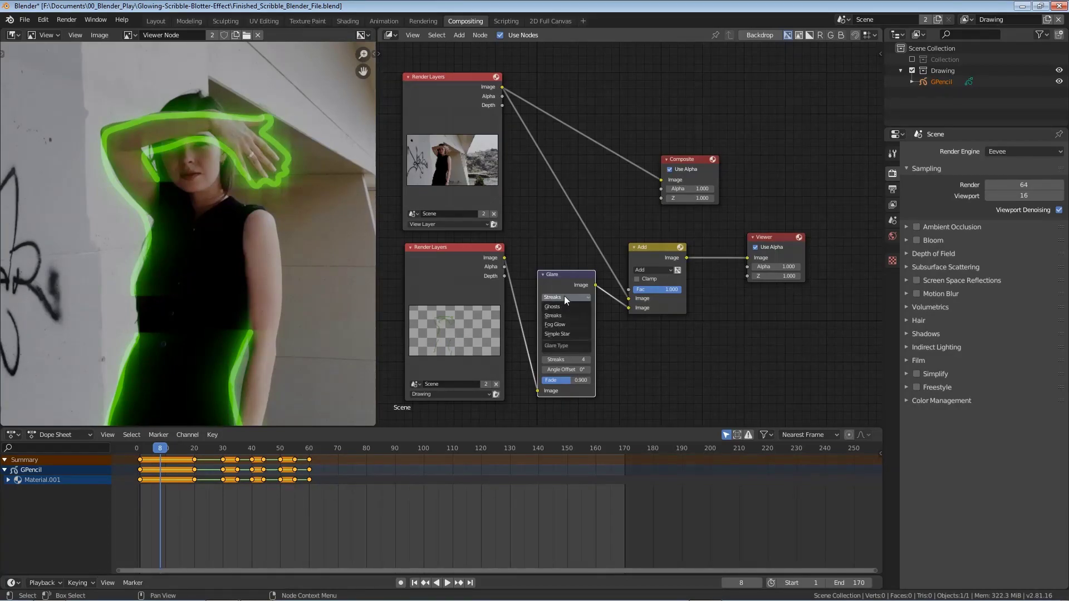
left_click(566, 307)
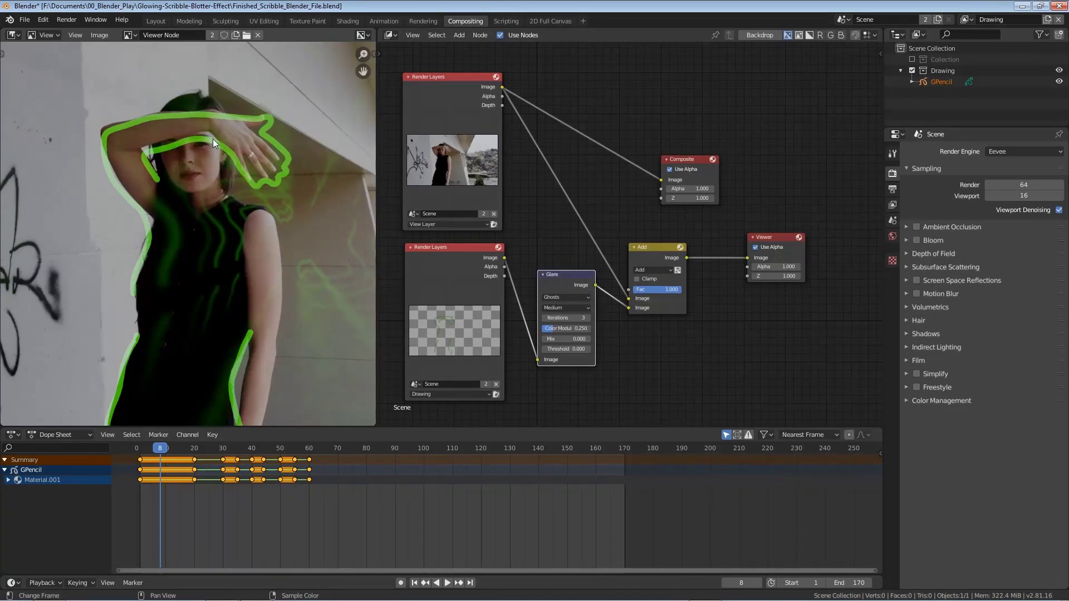
- Try the Streaks, Fog Glow and Simple Star glare types on the Glare node and compare their effect on the scribble
left_click(566, 297)
left_click(561, 316)
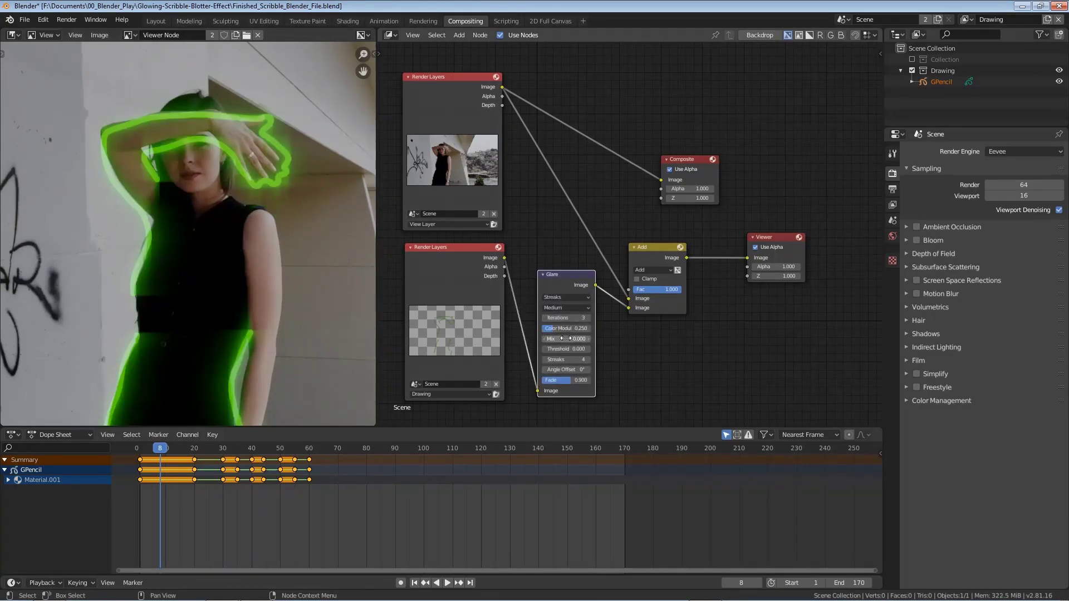
left_click(567, 297)
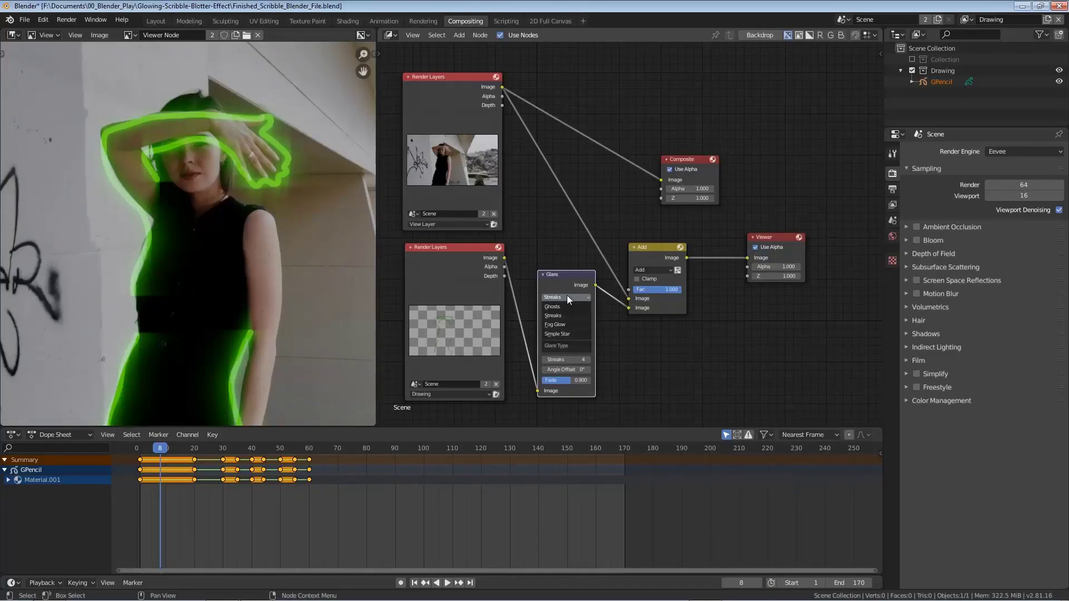
left_click(569, 326)
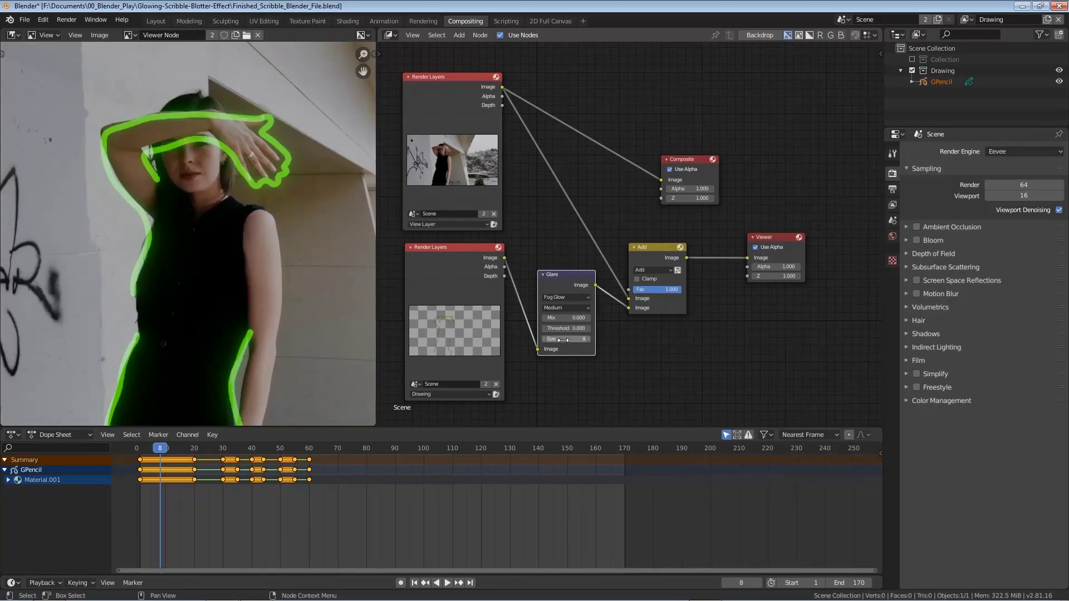
left_click(564, 299)
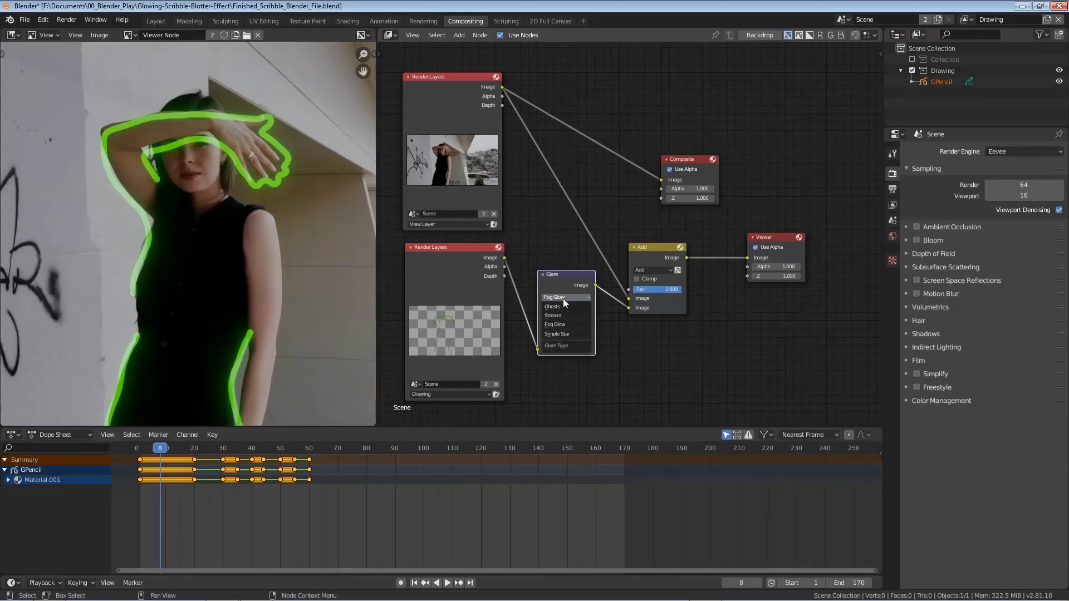
left_click(563, 334)
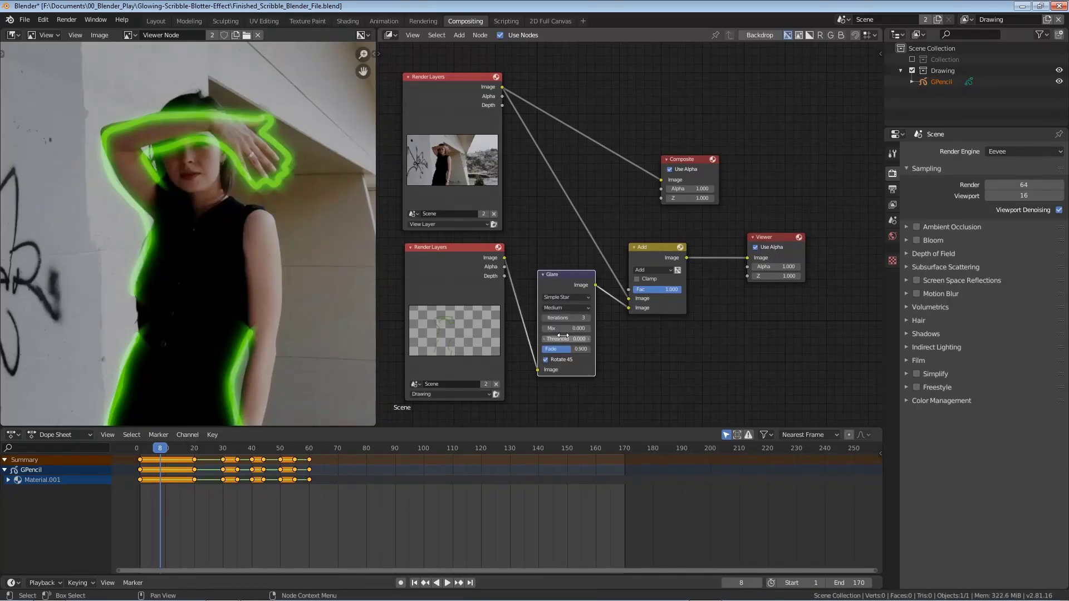
scroll(249, 297, "down", 1)
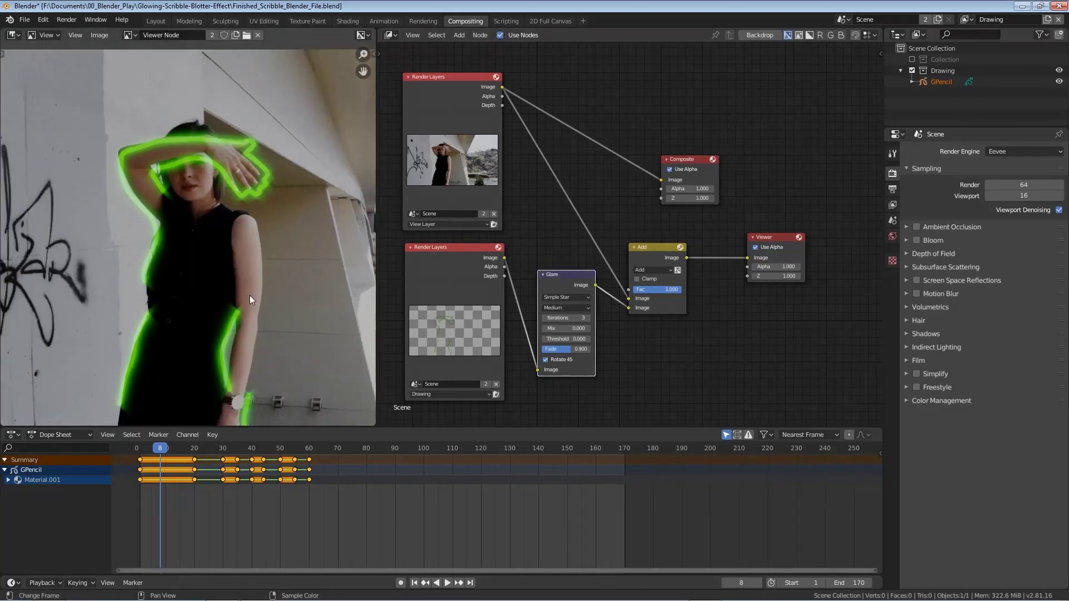
scroll(249, 300, "up", 1)
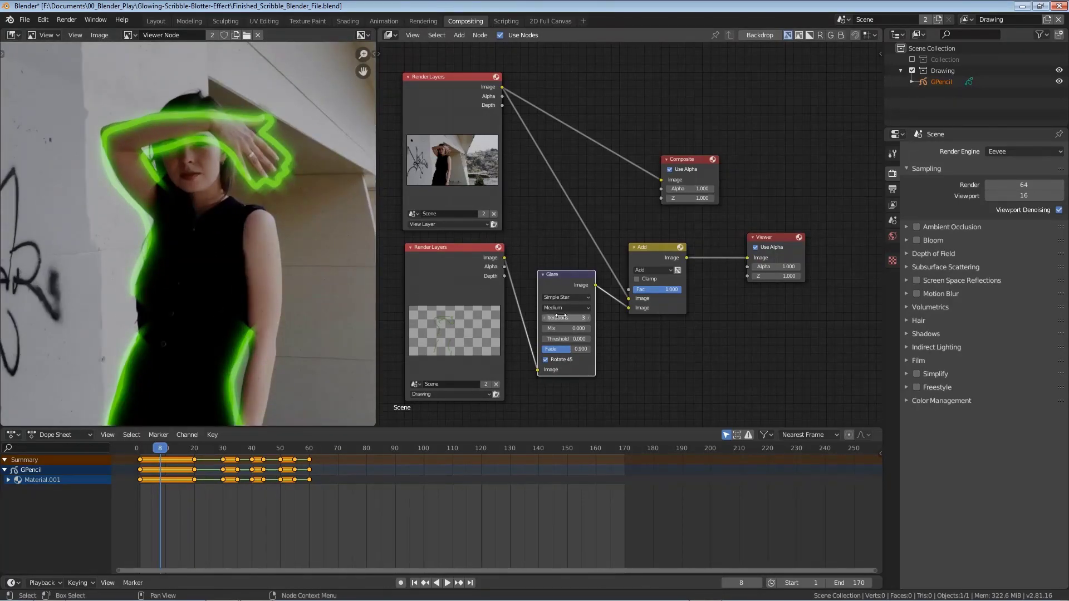
- Try 5 iterations for the Simple Star glare, return to 2, and mute and unmute the node to compare
left_click_drag(568, 317, 561, 317)
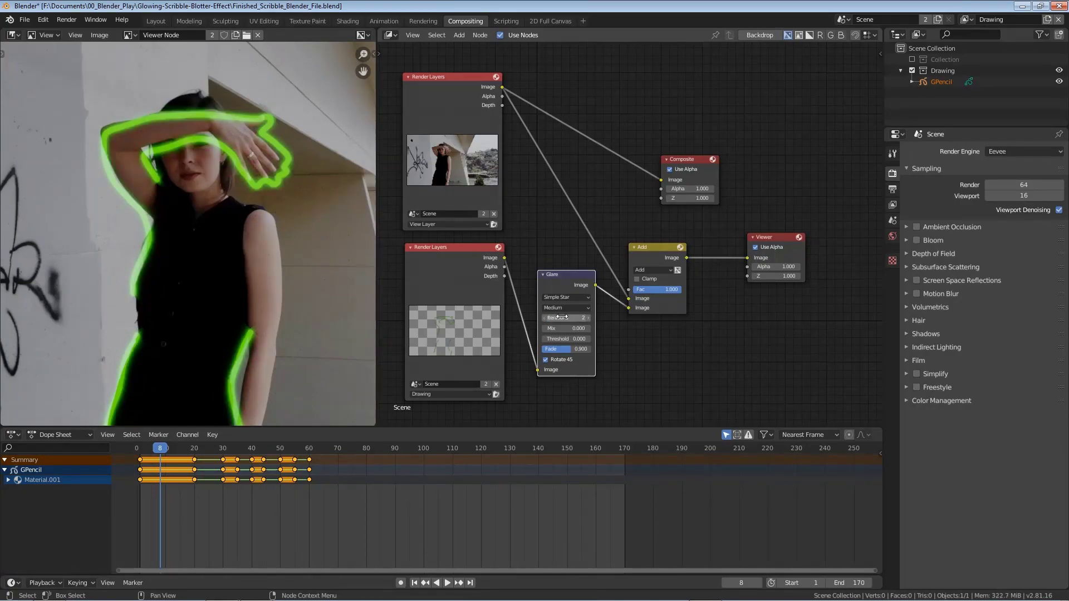
left_click(562, 317)
type("5")
key("Return")
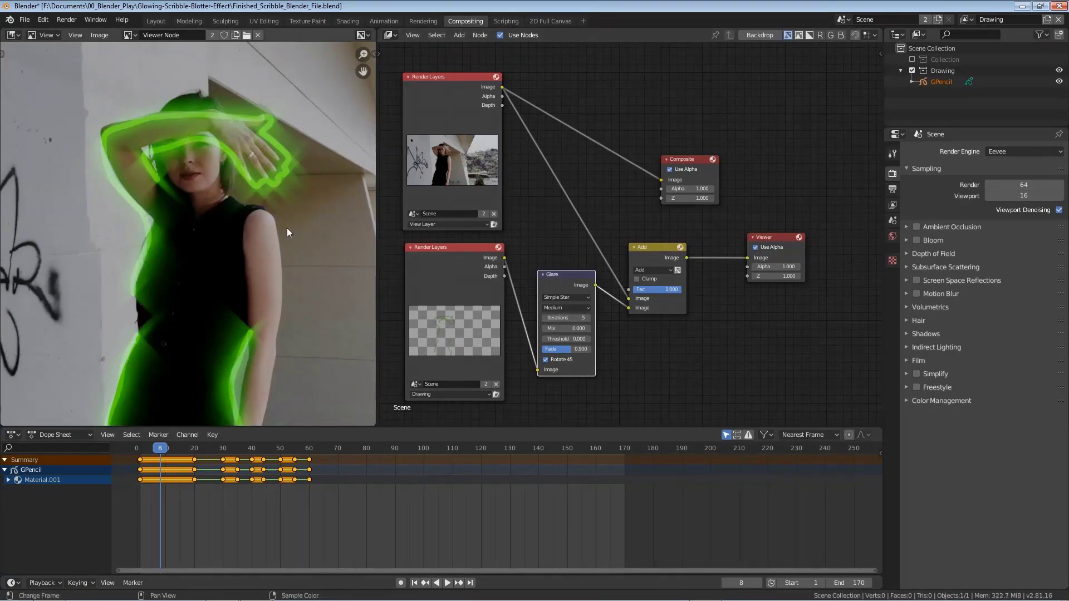
left_click(564, 317)
type("2")
key("Return")
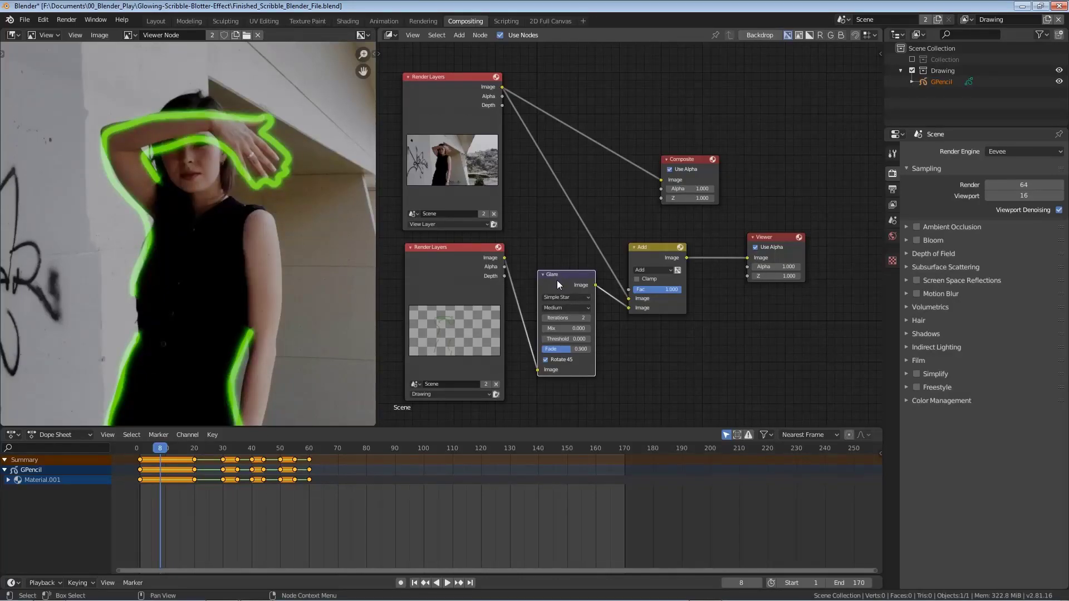
key("m")
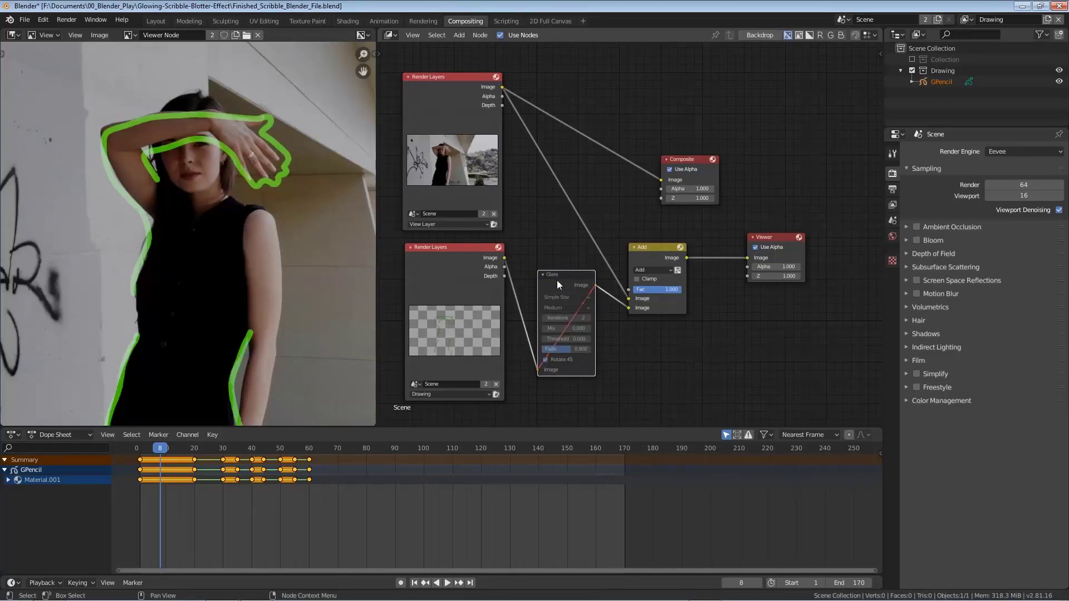
key("m")
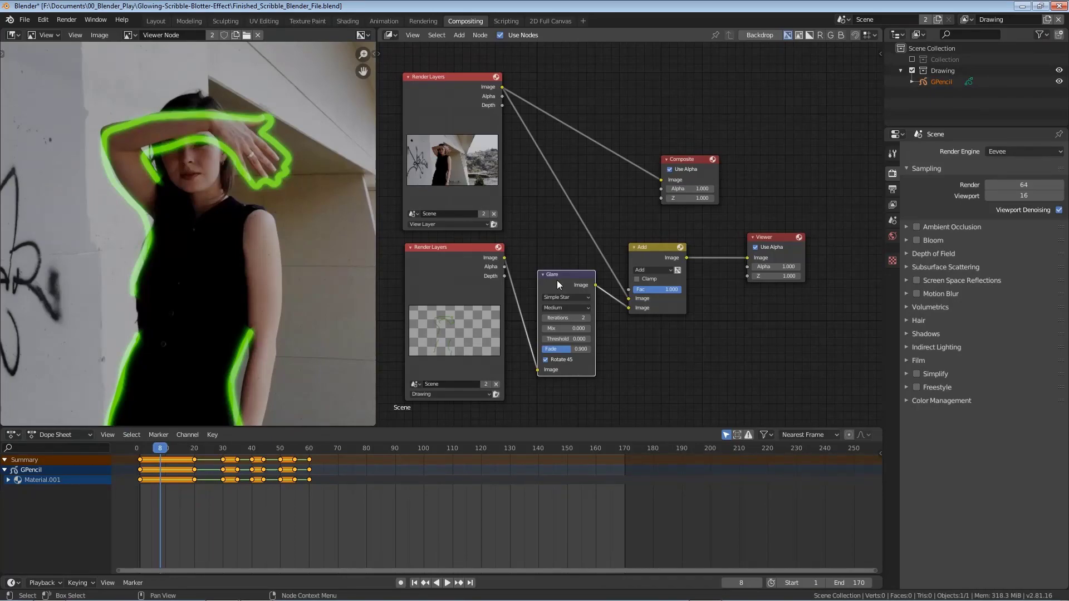
- Try the Streaks glare type with an angle offset of 8.9° and 5 iterations
left_click(560, 298)
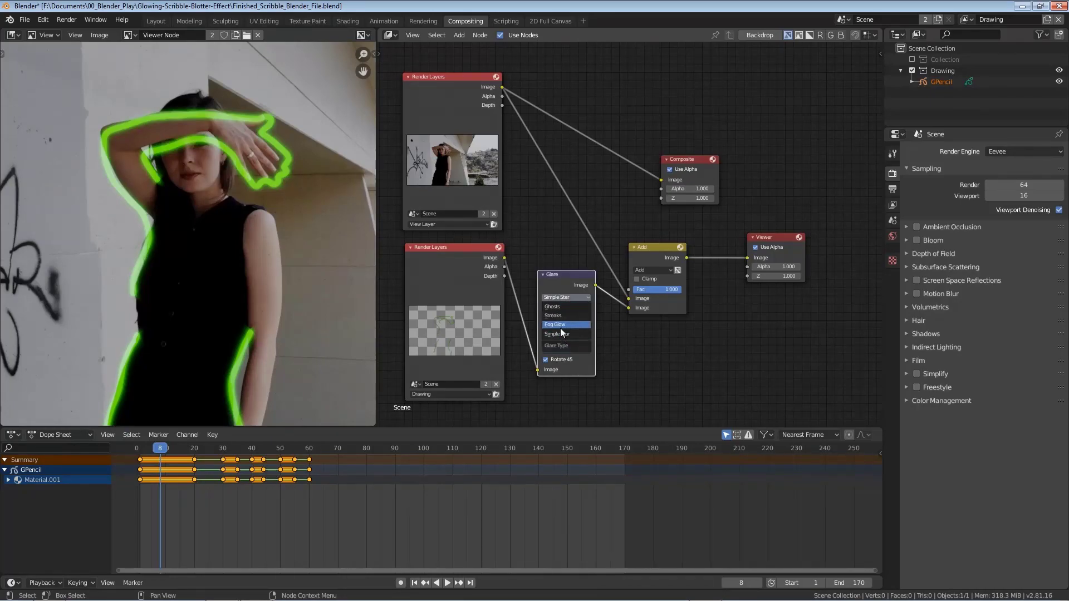
left_click(559, 316)
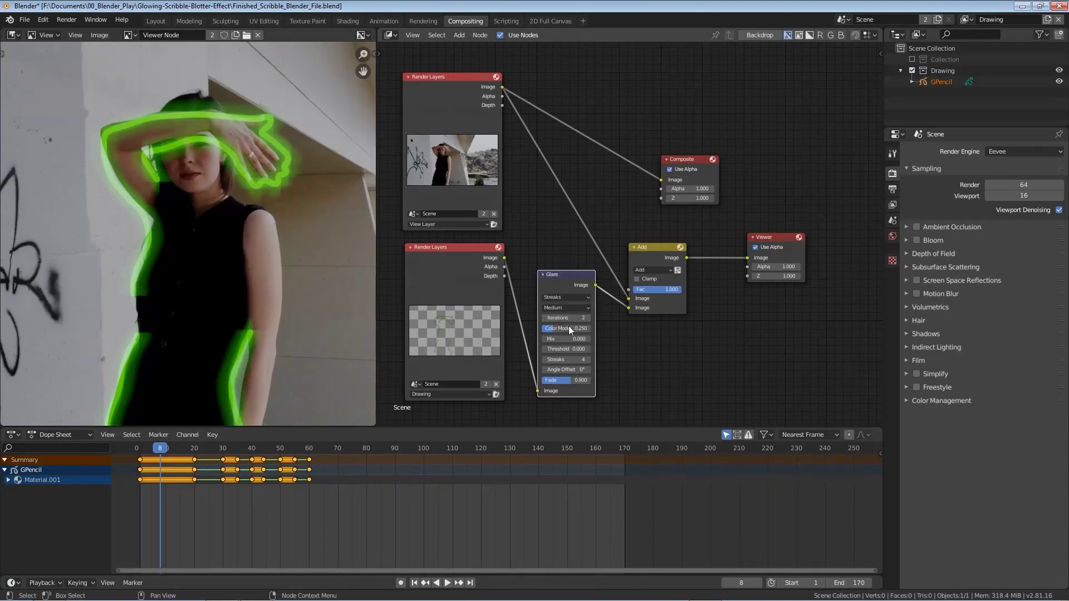
left_click_drag(552, 369, 568, 369)
left_click_drag(558, 317, 562, 317)
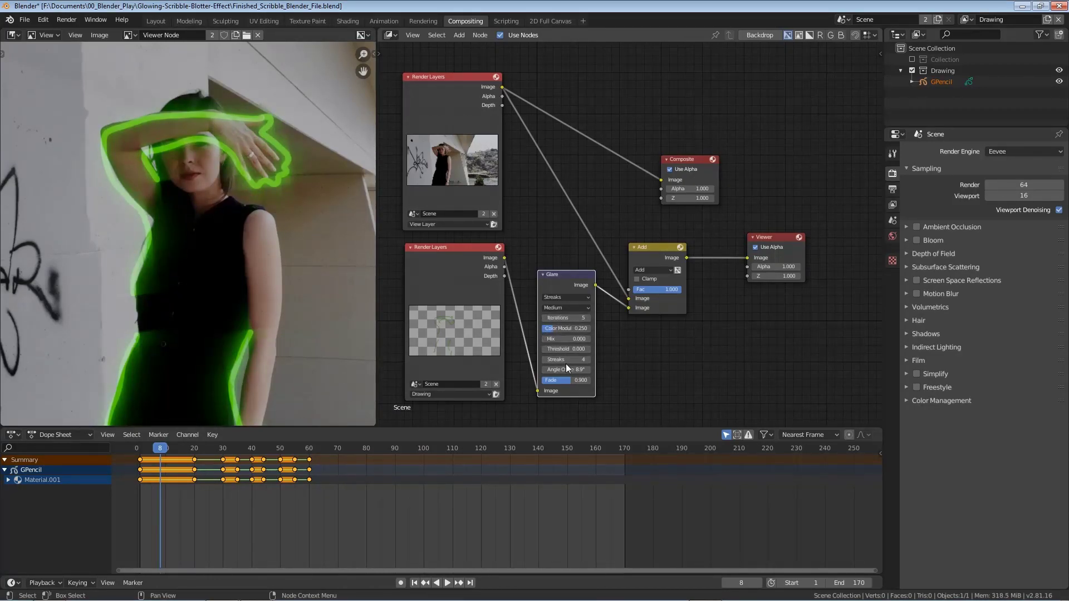
- Set the Glare node's type to Simple Star with 2 iterations
left_click(562, 296)
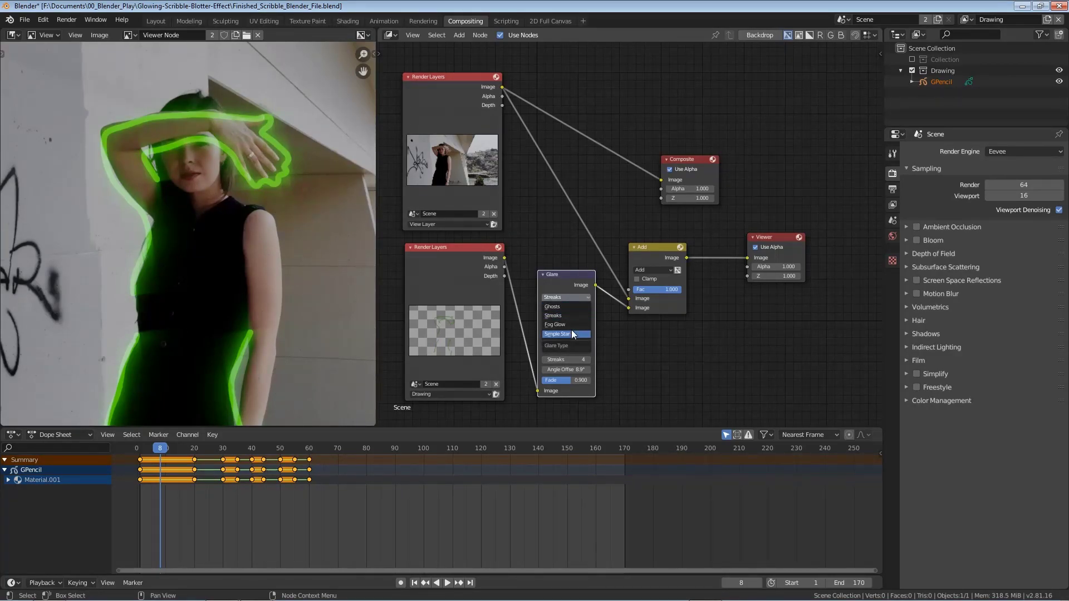
left_click(572, 333)
left_click(564, 319)
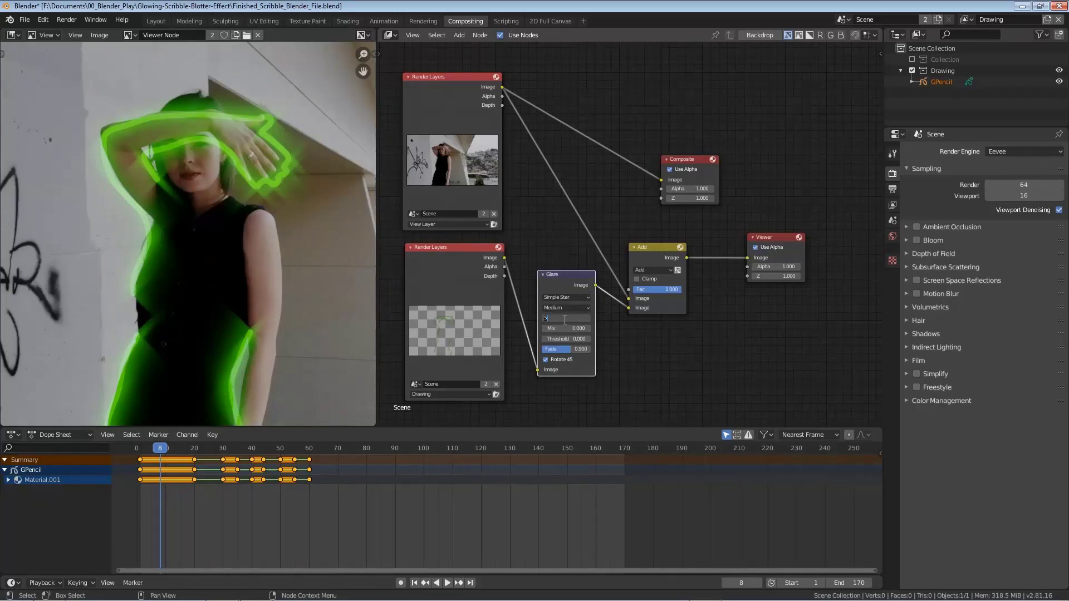
type("2")
key("Return")
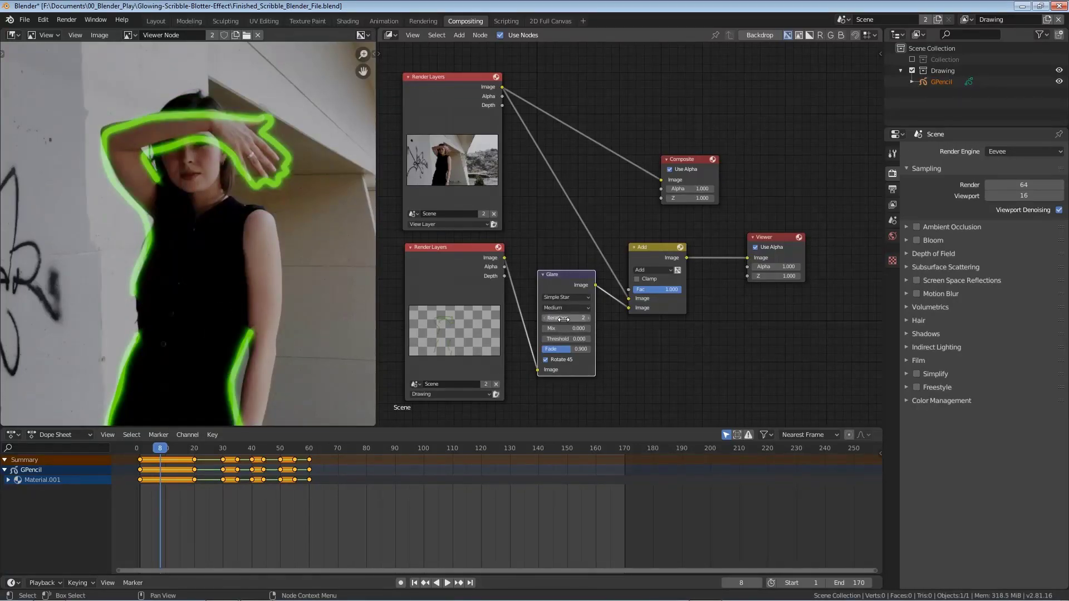
- Move the Drawing render layer and its Glare node together away from the Add node to make room for another node
scroll(157, 249, "down", 2)
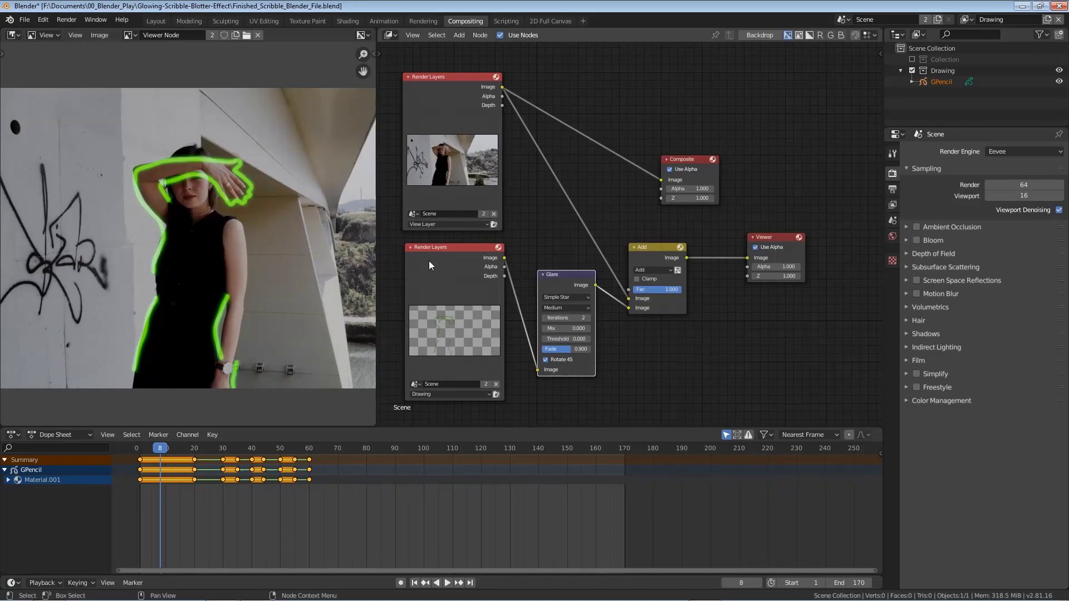
scroll(450, 265, "down", 2)
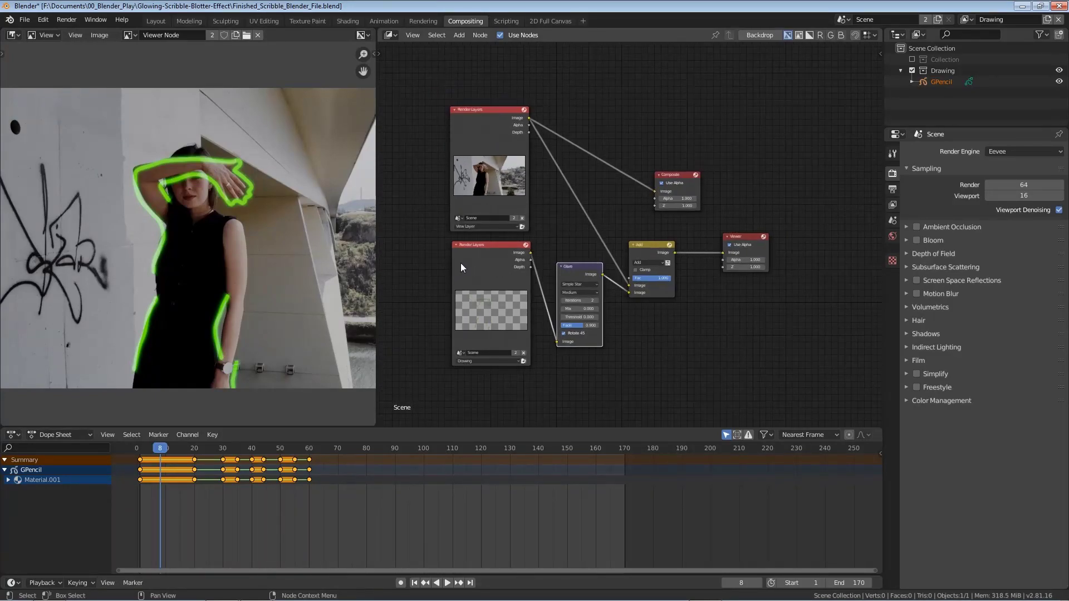
left_click(474, 260)
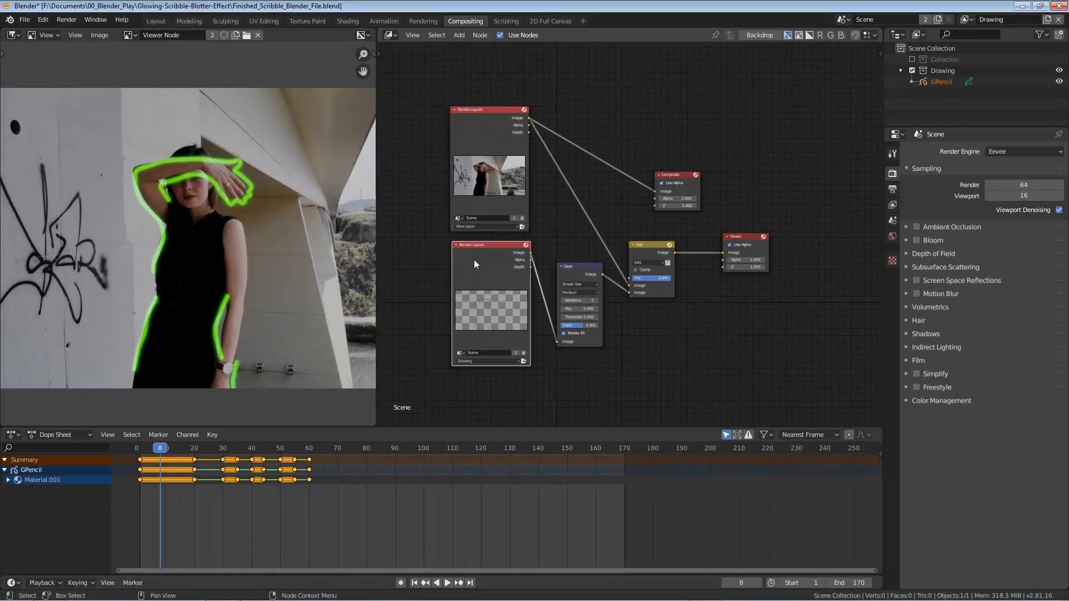
left_click(573, 275, "shift")
left_click_drag(572, 271, 491, 281)
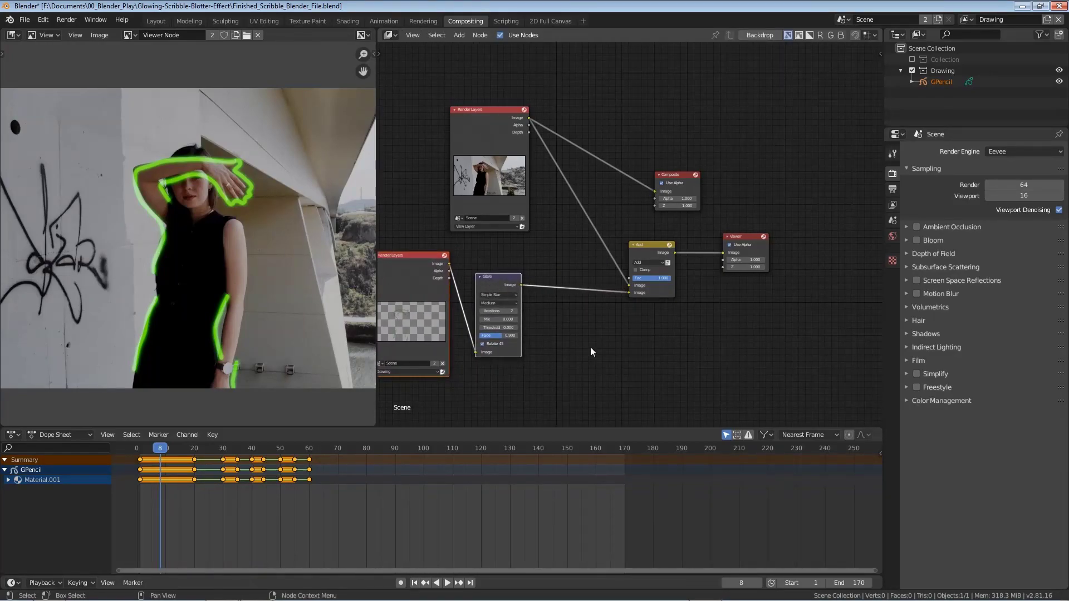
- Insert a second Glare node on the link between the Simple Star Glare node and the Add node
key("shift+a")
left_click(559, 291)
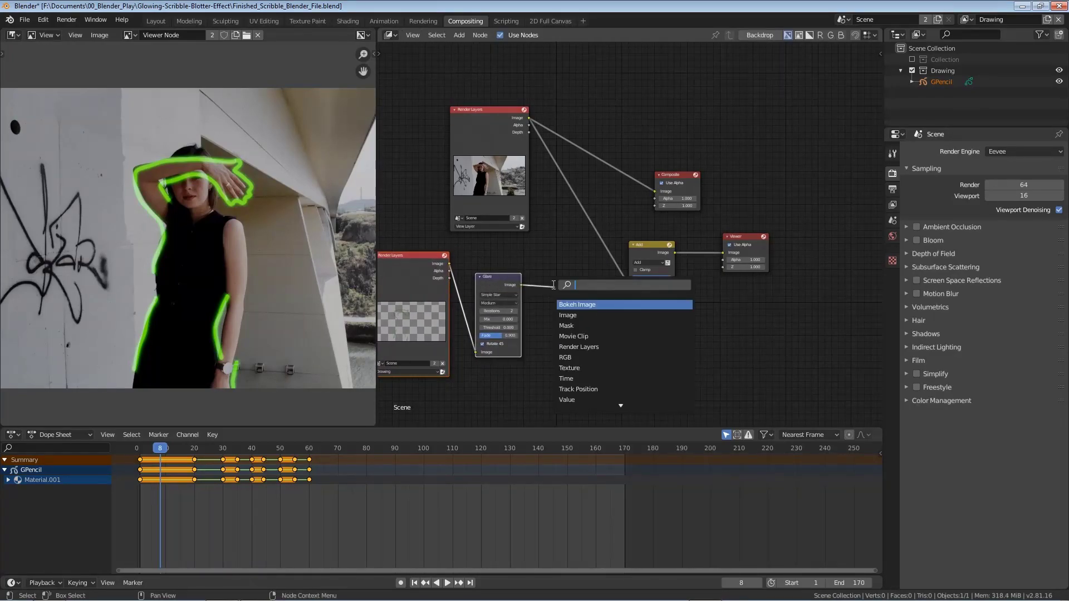
type("gla")
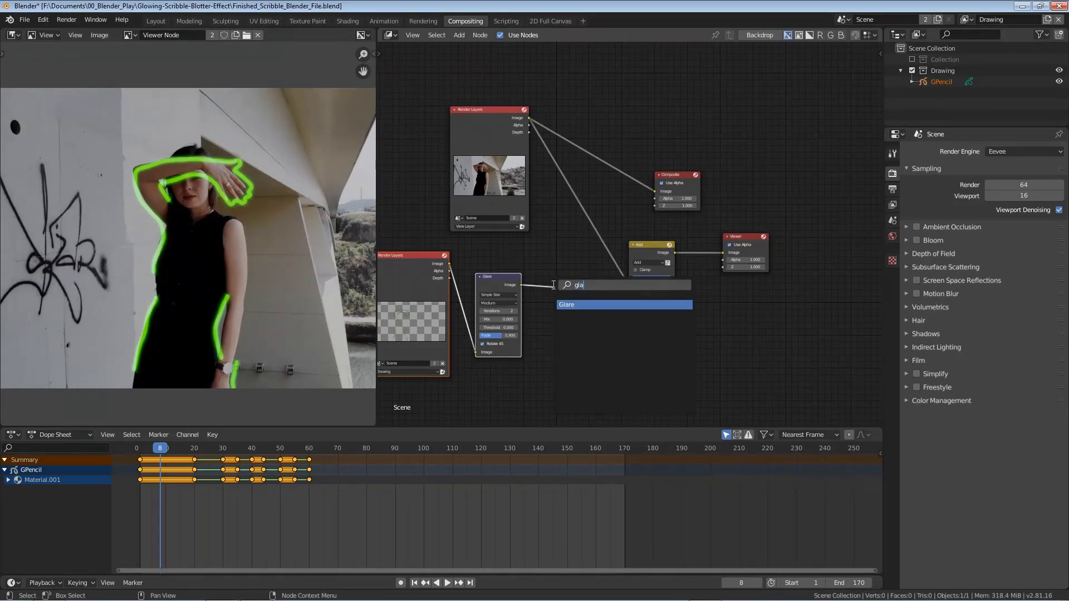
key("Return")
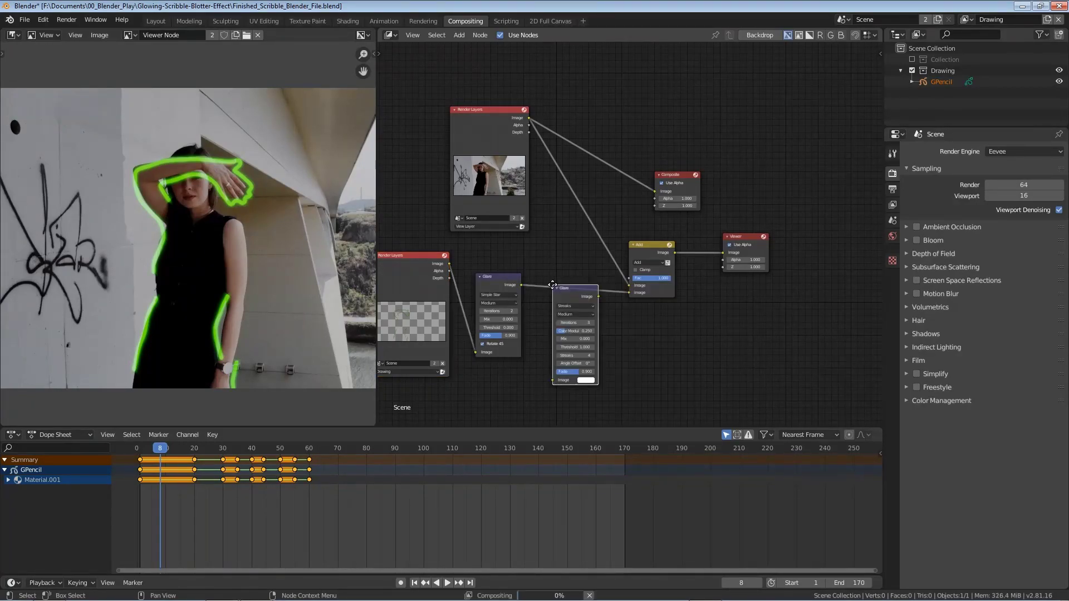
left_click(545, 272)
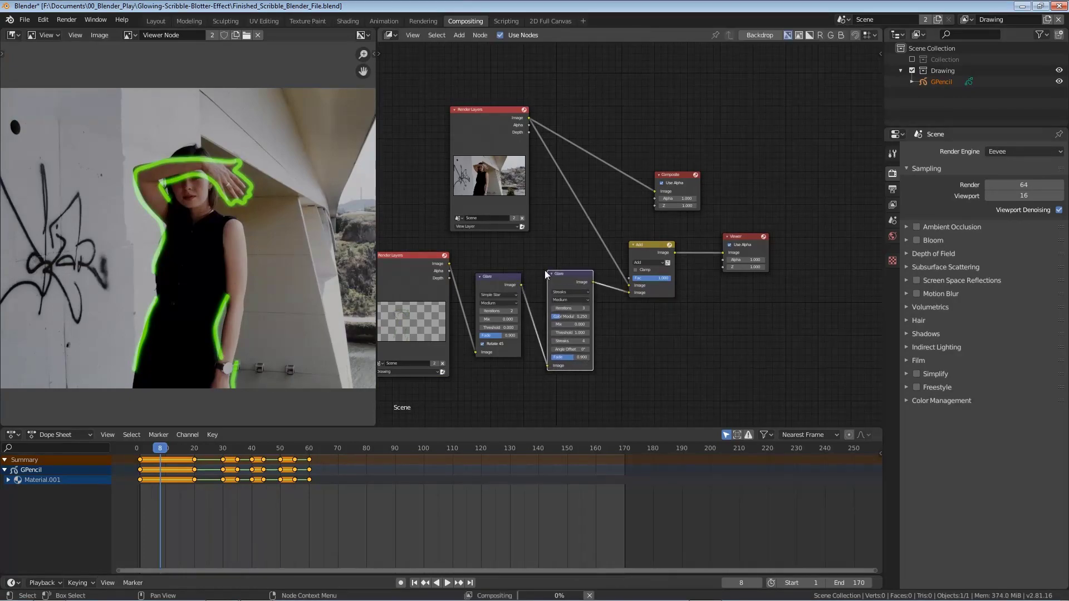
- Set the second Glare node's type to Fog Glow and its threshold to 0
scroll(634, 338, "up", 1)
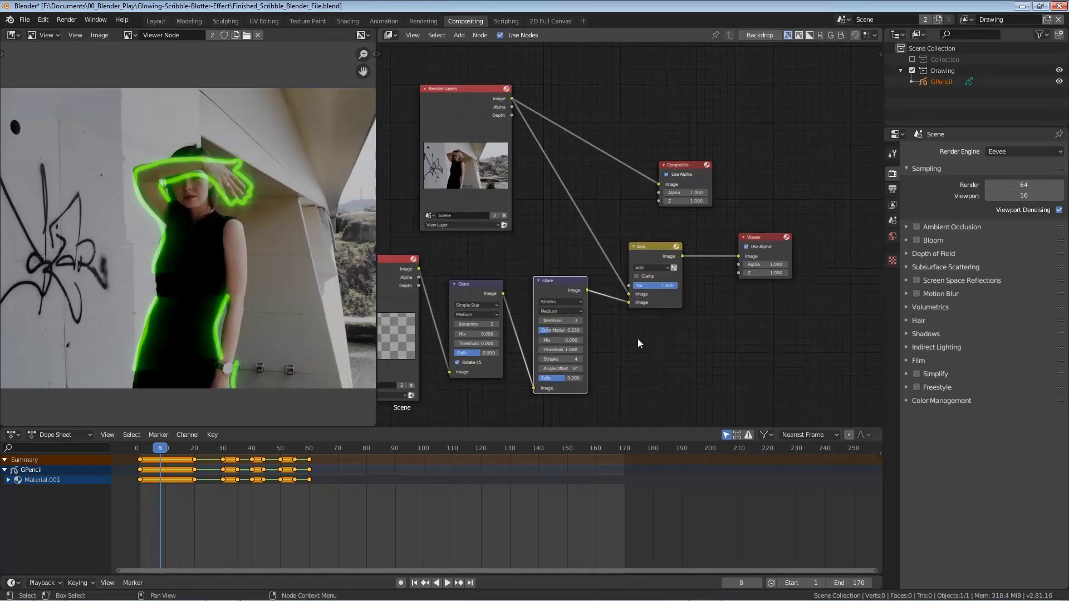
scroll(692, 332, "up", 2)
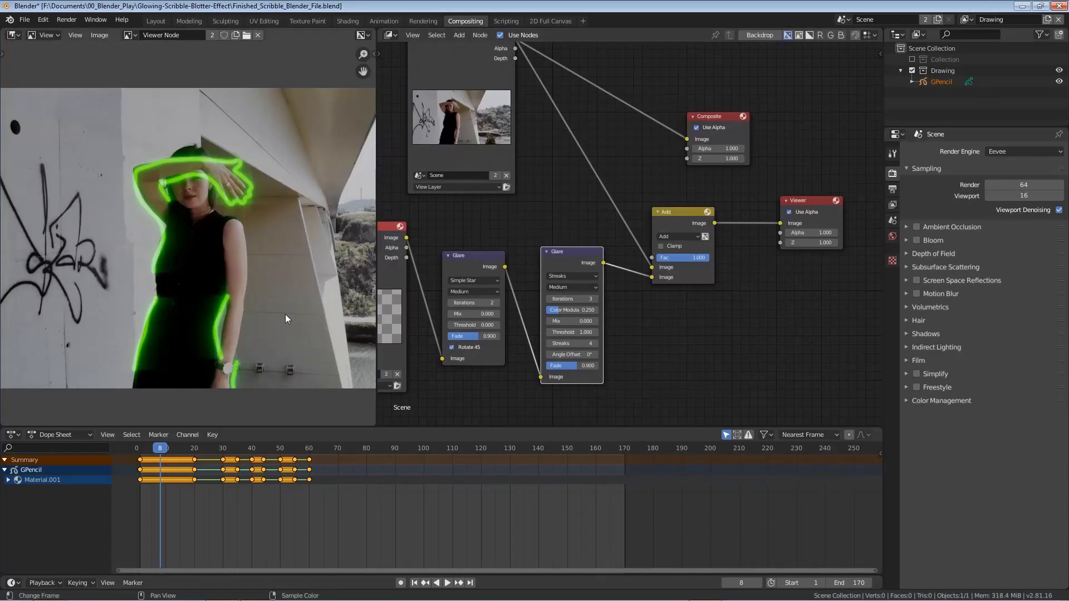
left_click(573, 276)
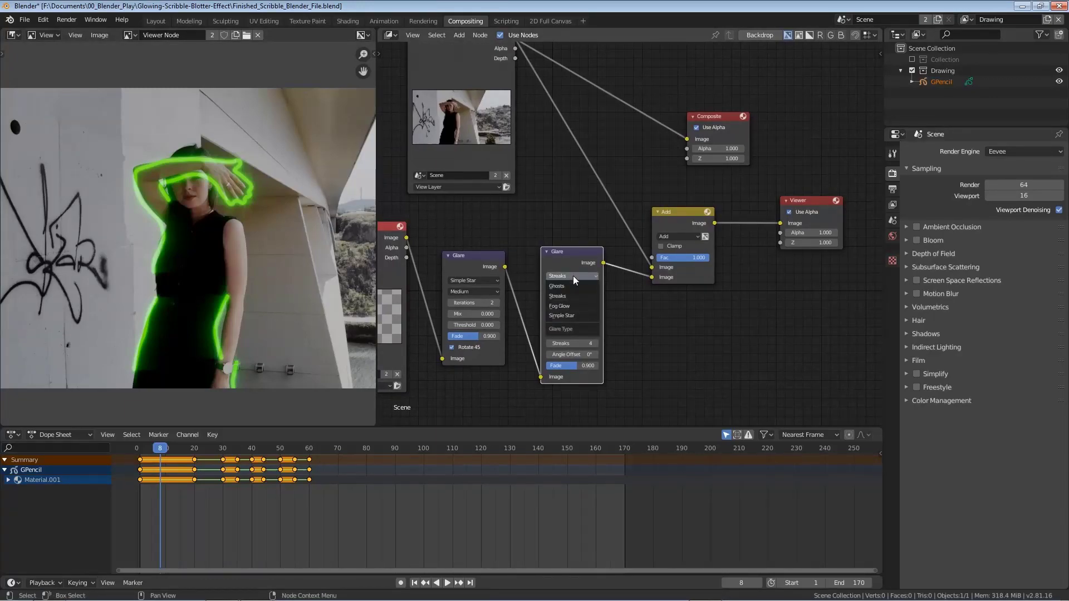
left_click(571, 306)
left_click(567, 310)
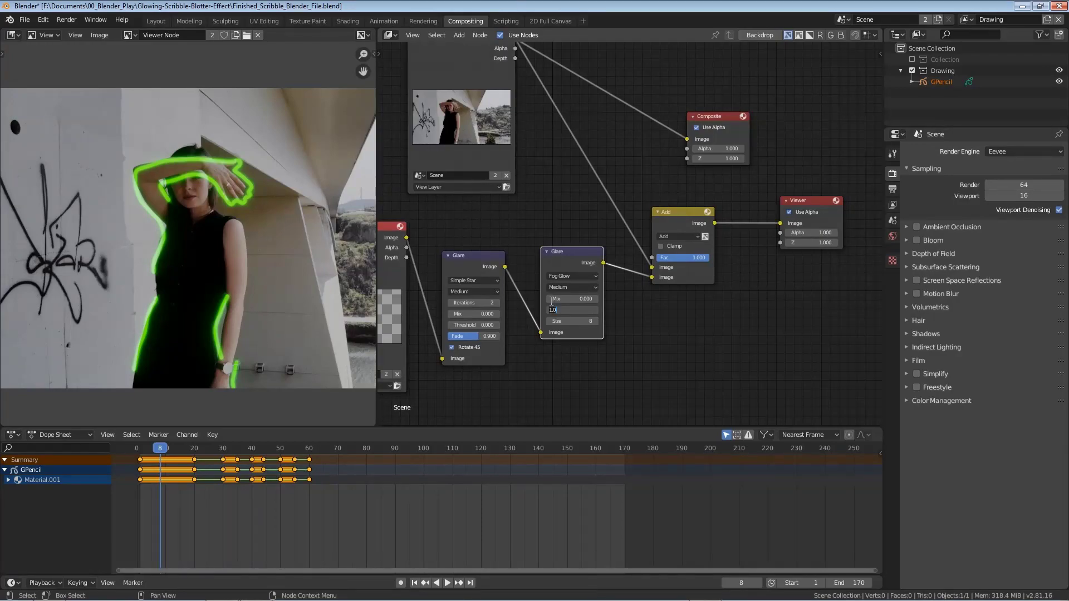
type("0")
key("Return")
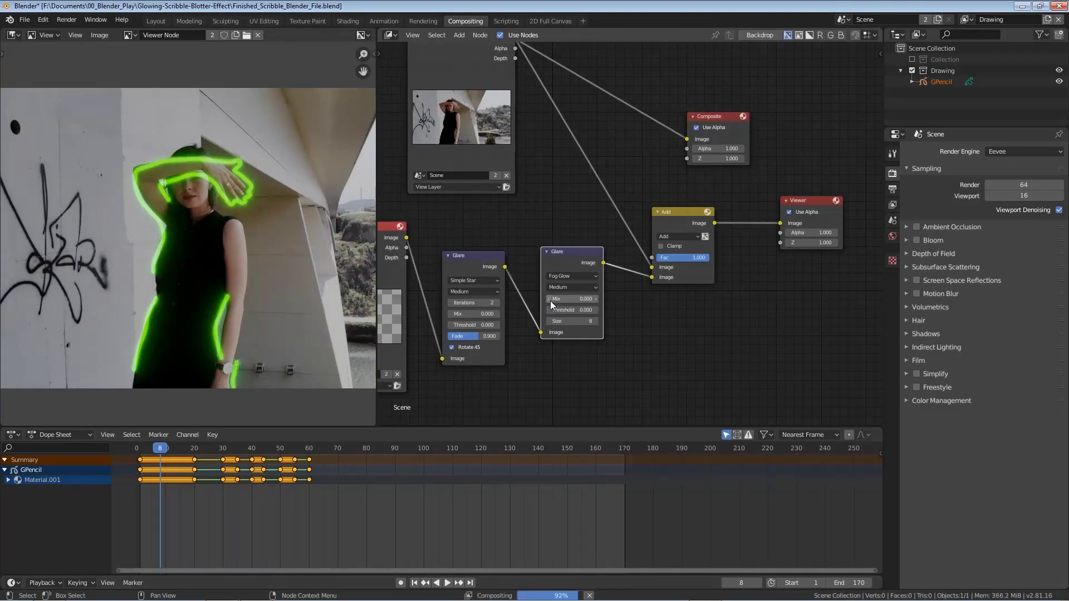
- Mute and unmute the Fog Glow node to compare the scribble with and without the extra glow
scroll(139, 190, "up", 2)
scroll(167, 196, "up", 2)
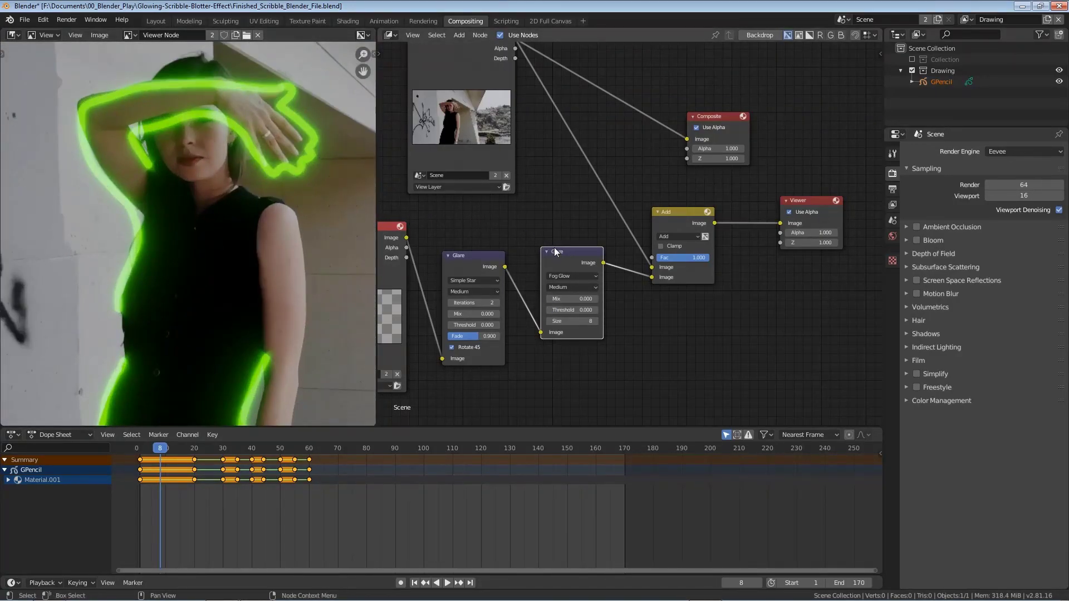
key("m")
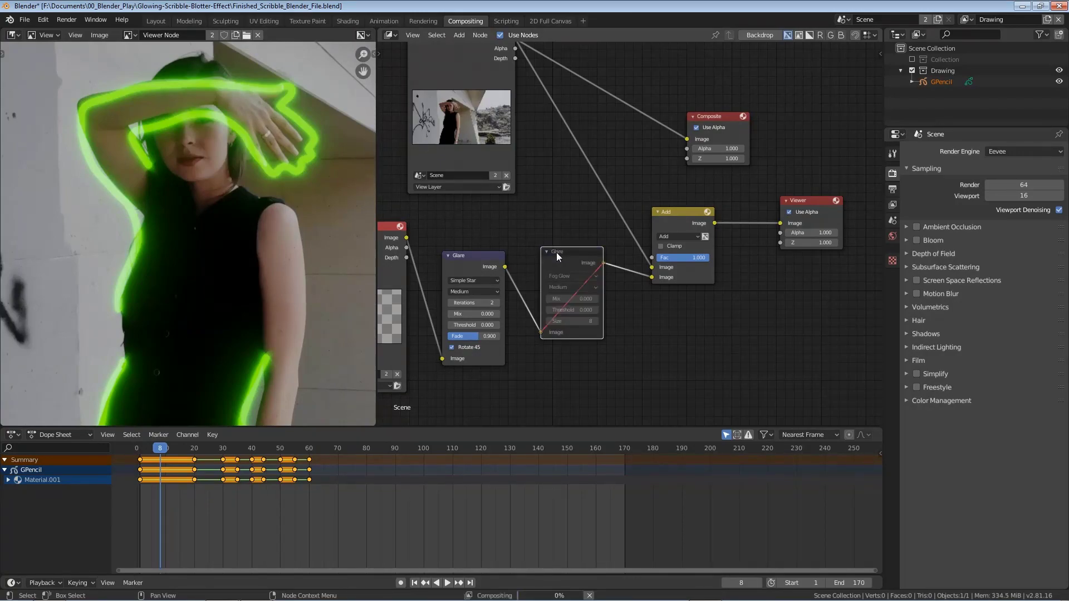
key("m")
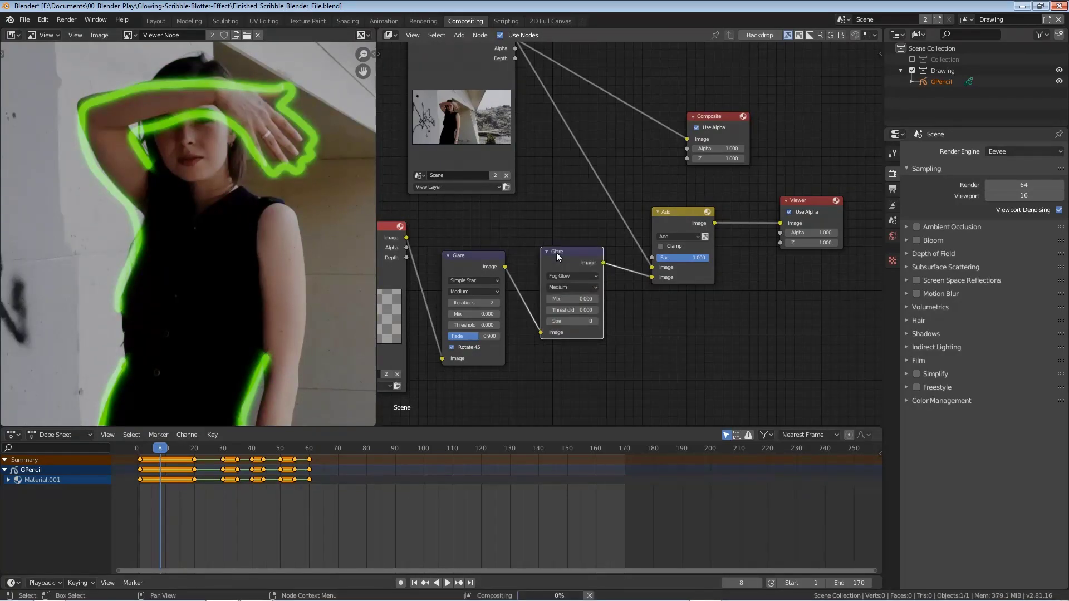
scroll(248, 231, "down", 4)
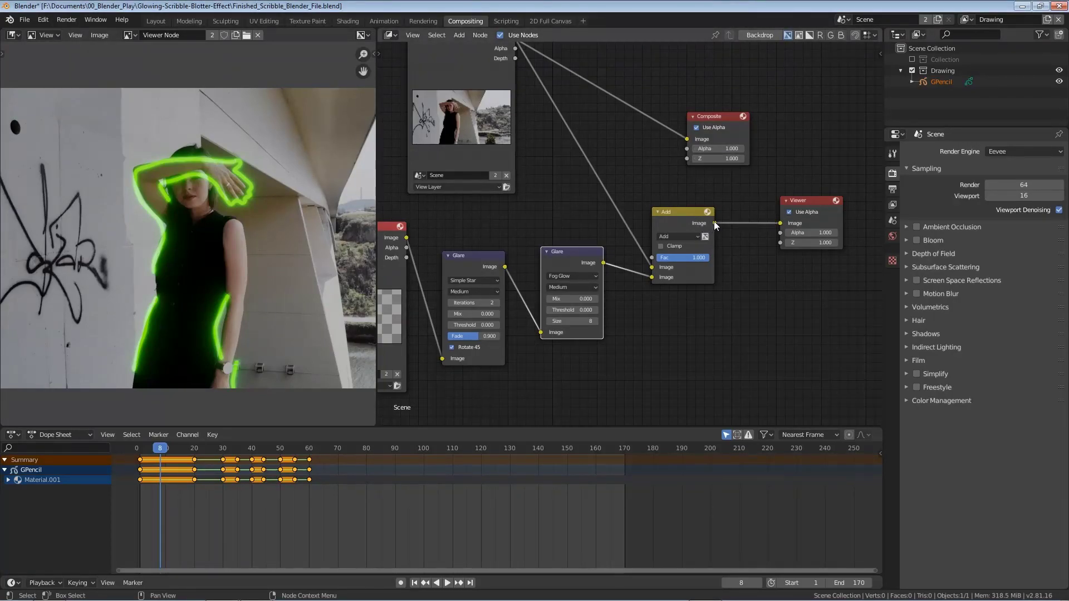
- Move the Composite node above the Viewer node and connect the Add node's image output to its Image input
left_click(685, 218)
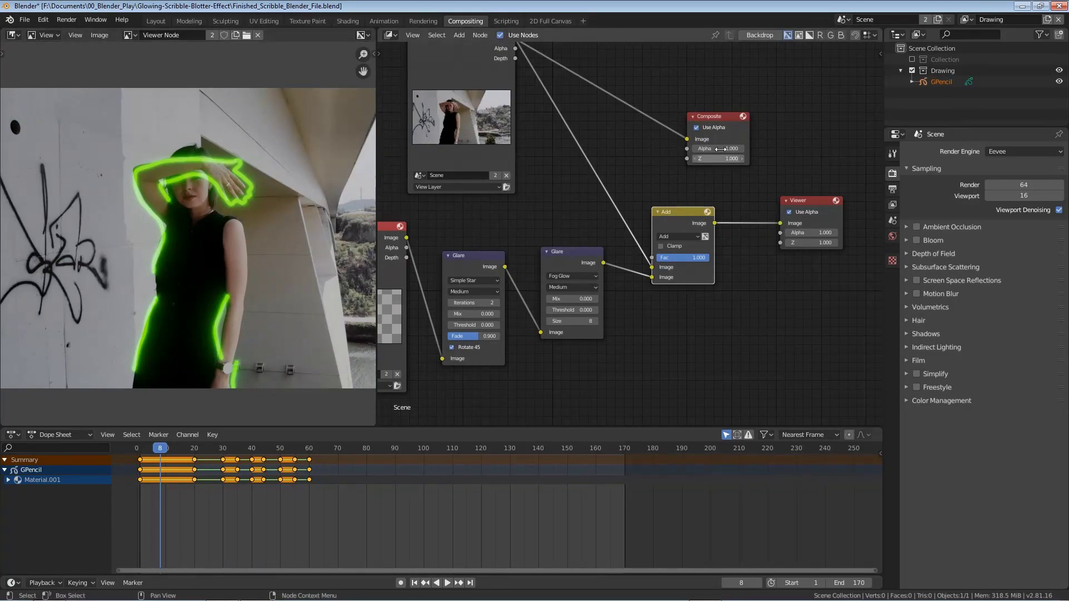
left_click(716, 121)
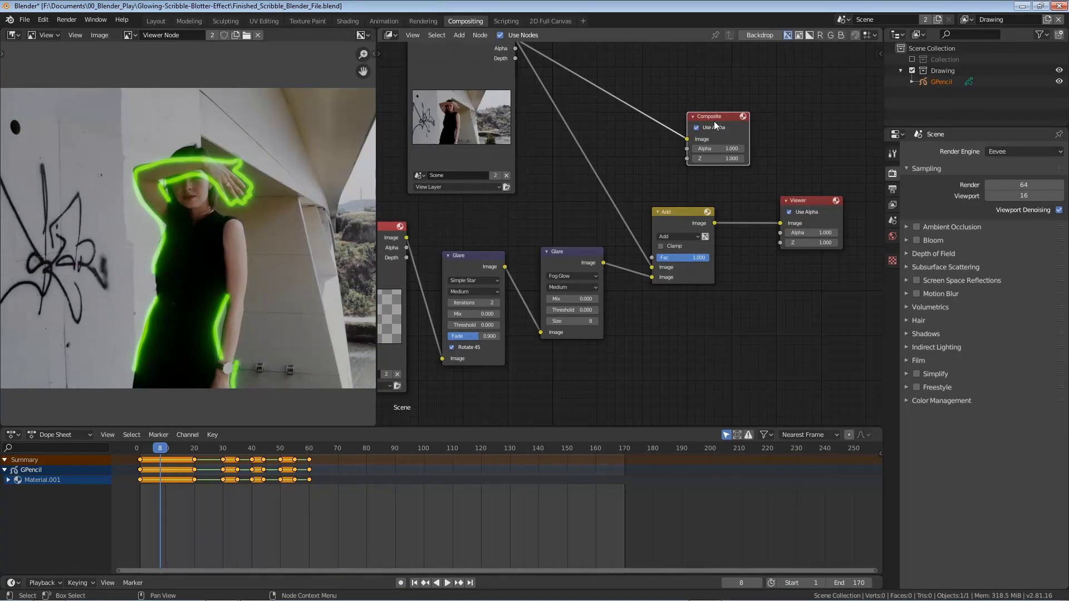
left_click_drag(713, 122, 786, 126)
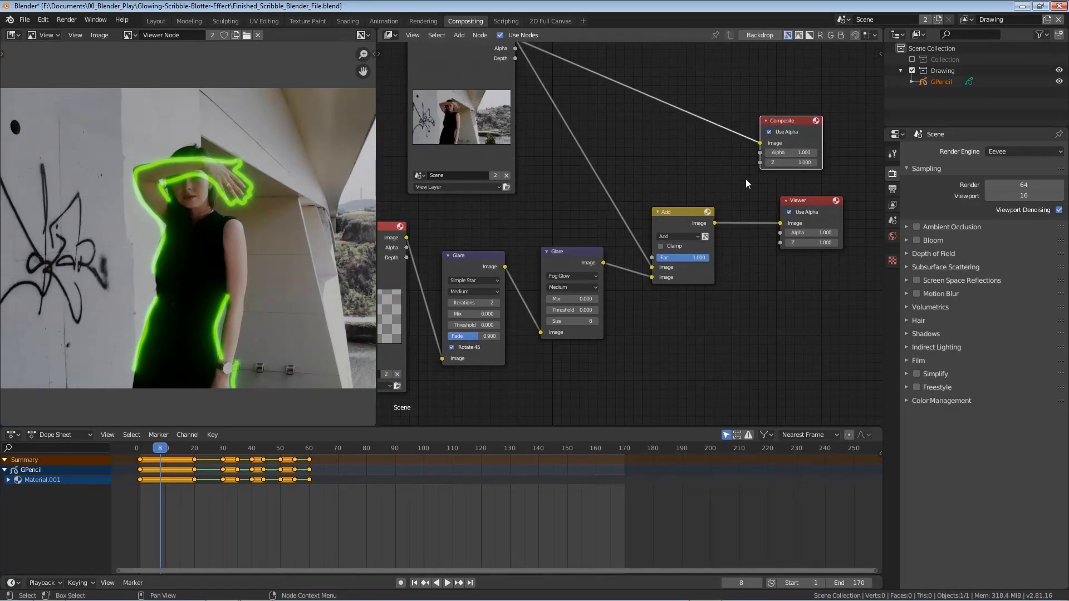
left_click_drag(714, 222, 729, 214)
left_click_drag(742, 166, 763, 141)
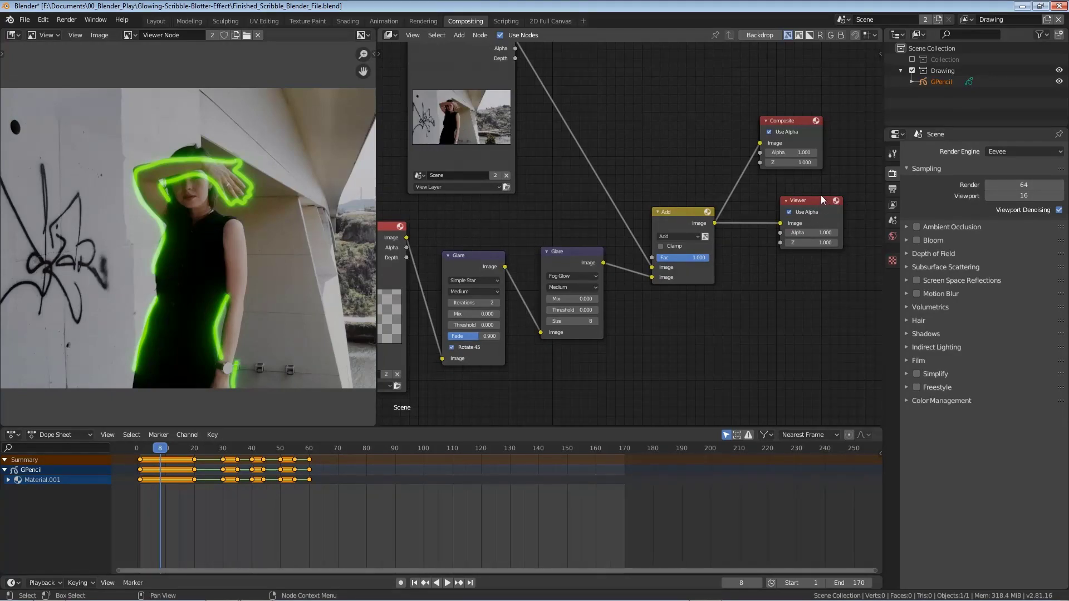
- Check the output resolution, frame range, file path and video format, and bring up the available render commands
left_click(892, 190)
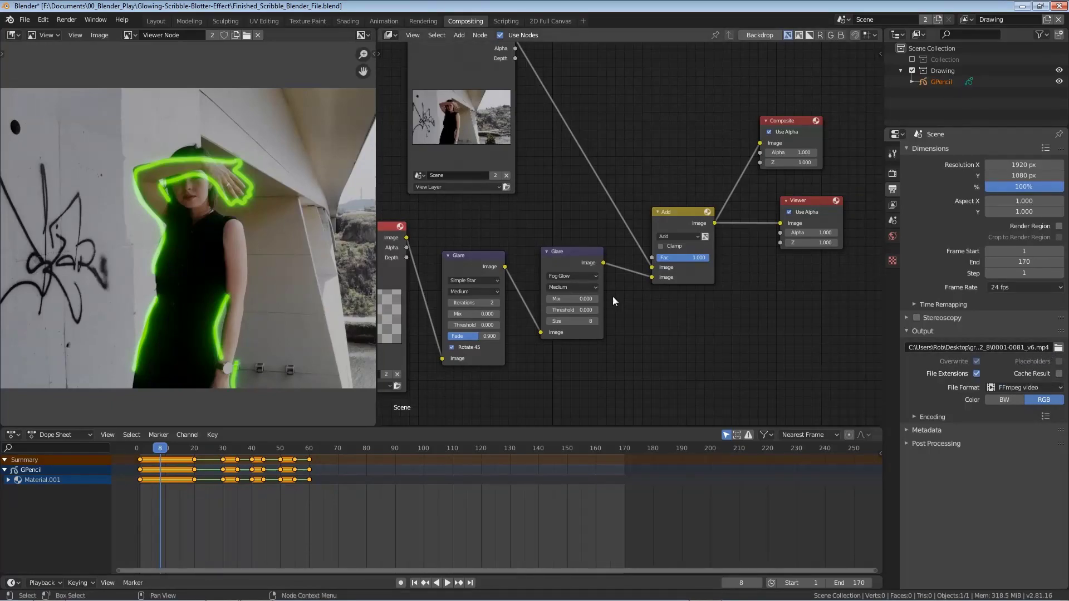
left_click(58, 23)
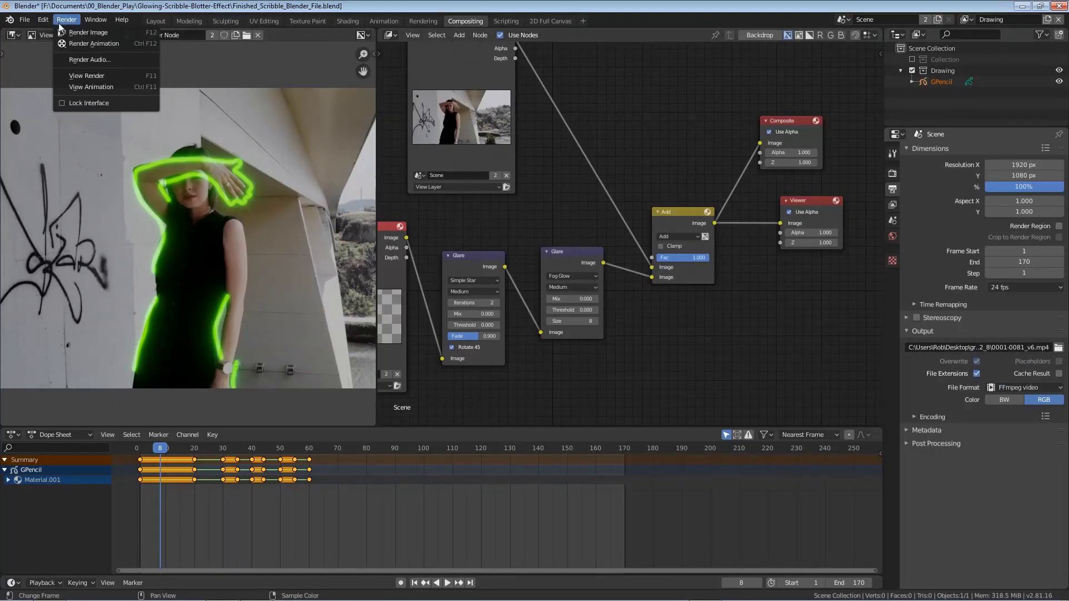